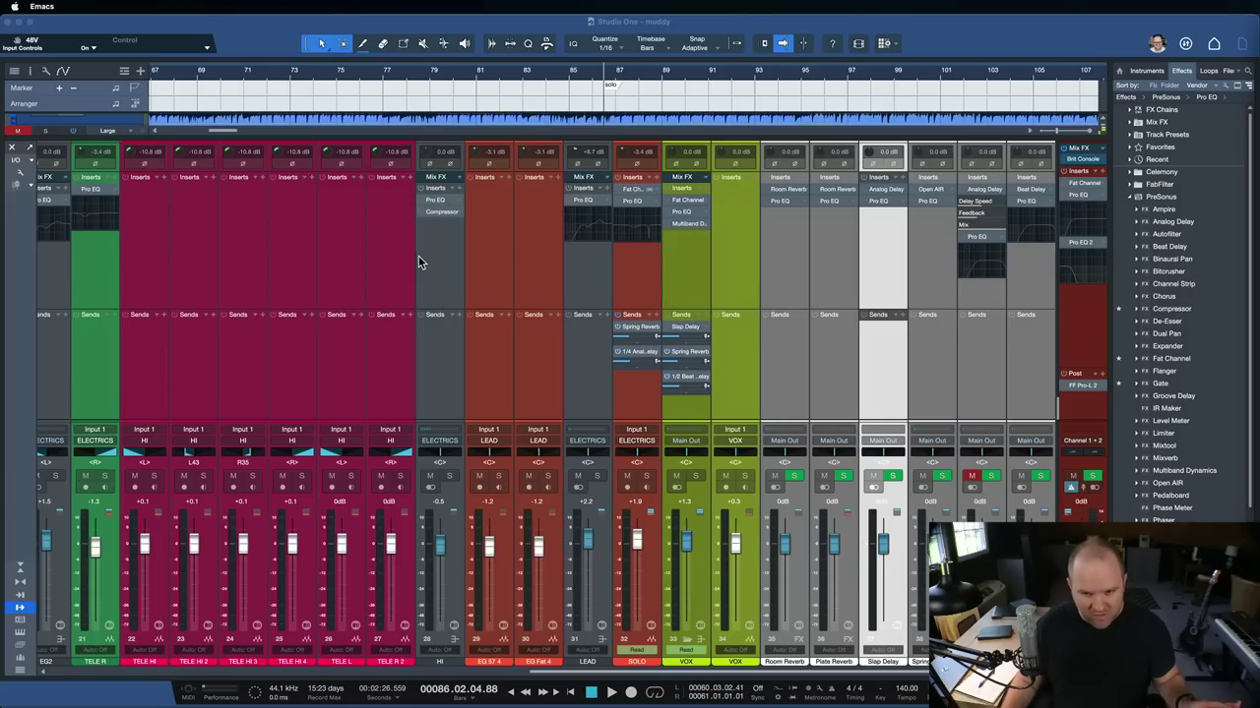
- Open the Main Out's Pro EQ 2 and reposition its window over the mixer
{"action": "left_click", "coordinate": [1072, 244]}
{"action": "left_click", "coordinate": [1072, 244]}
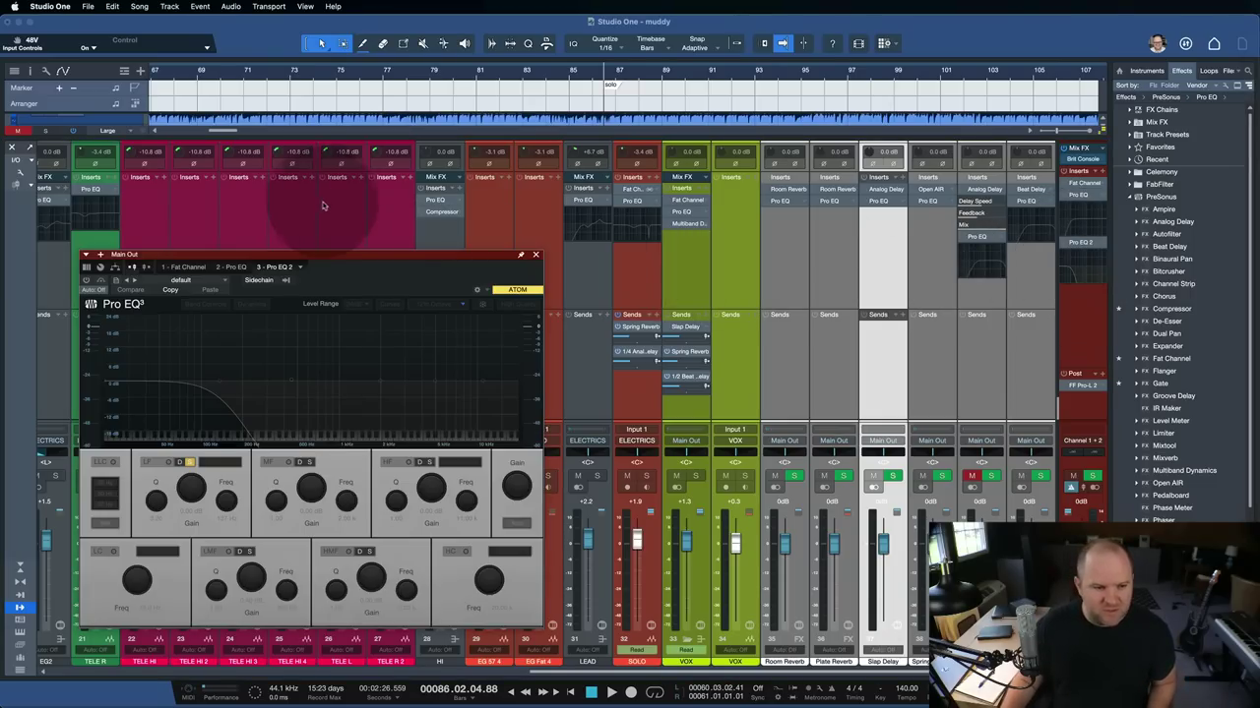
{"action": "left_click_drag", "start_coordinate": [329, 254], "coordinate": [576, 176]}
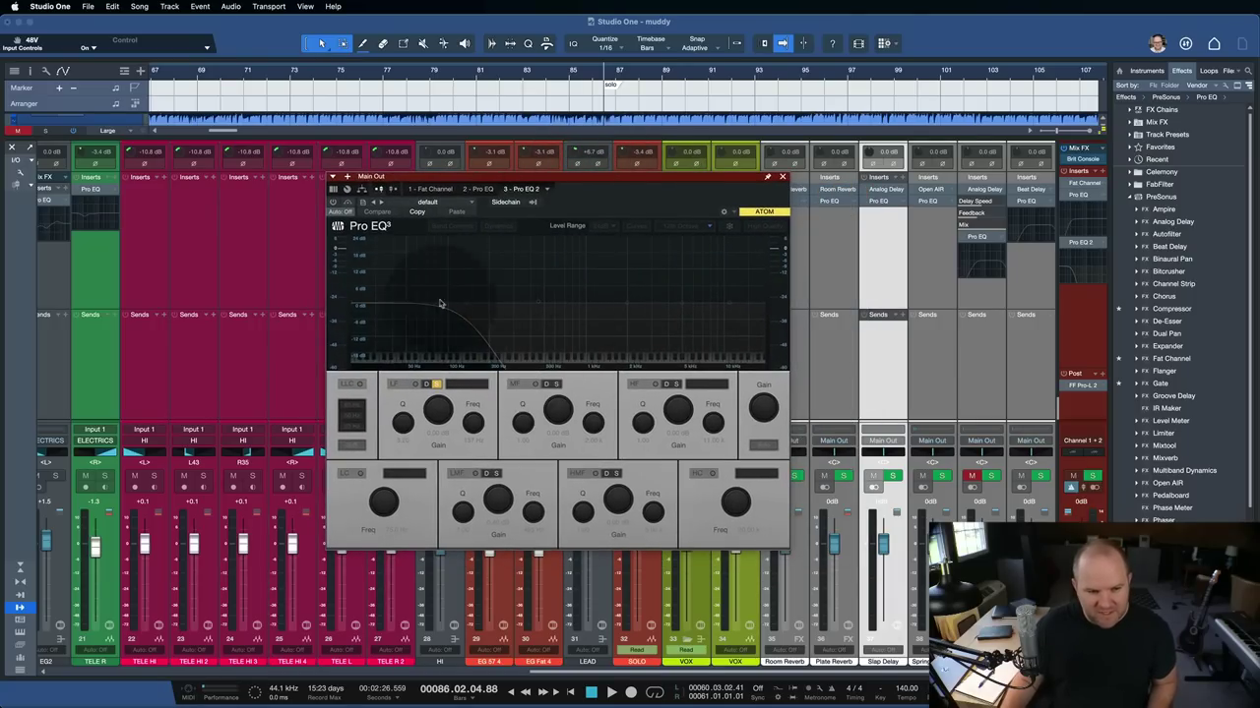
{"action": "left_click_drag", "start_coordinate": [593, 179], "coordinate": [347, 163]}
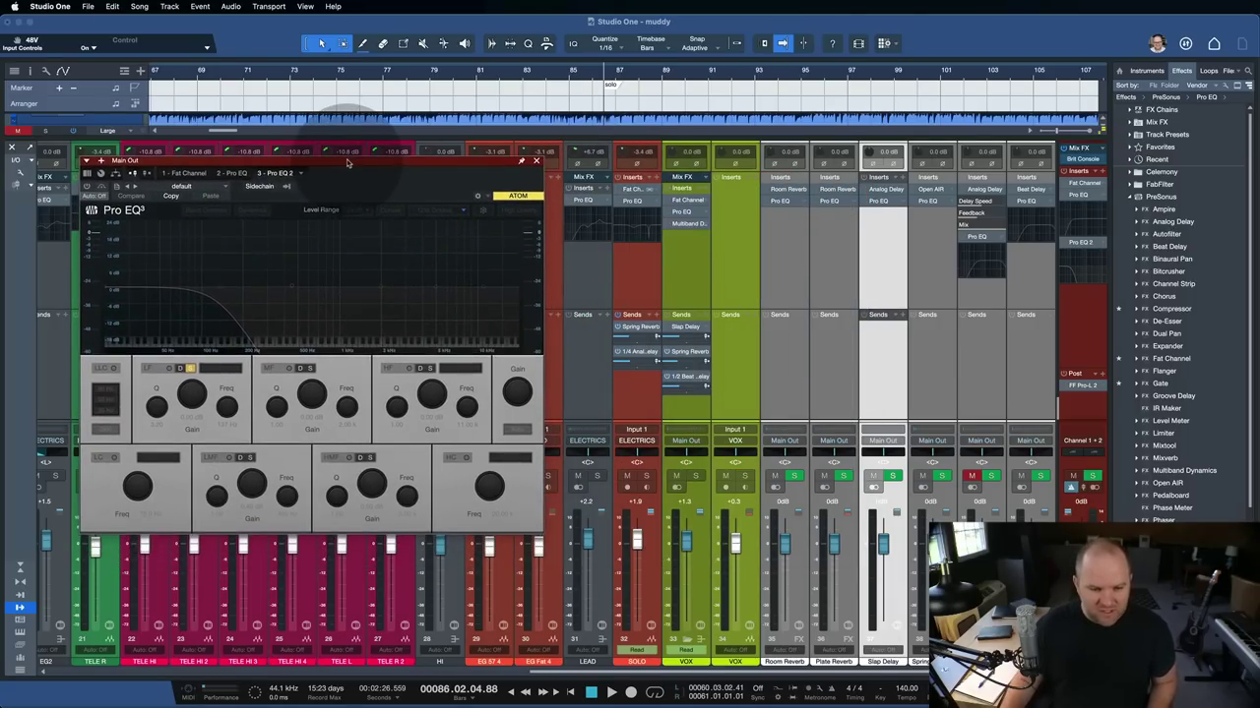
- Set the playback position to bar 34 in the track lanes, then reopen the mixer with F3
{"action": "left_click", "coordinate": [479, 98]}
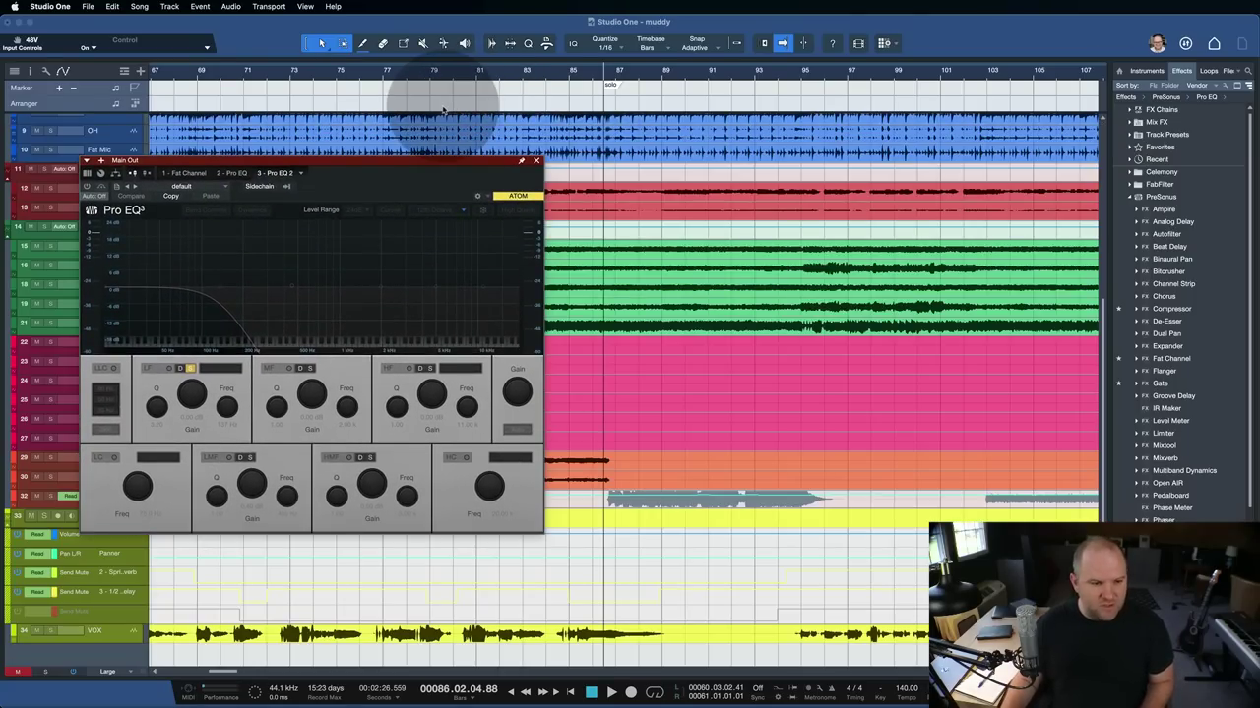
{"action": "scroll", "coordinate": [443, 111], "scroll_direction": "left", "scroll_amount": 15}
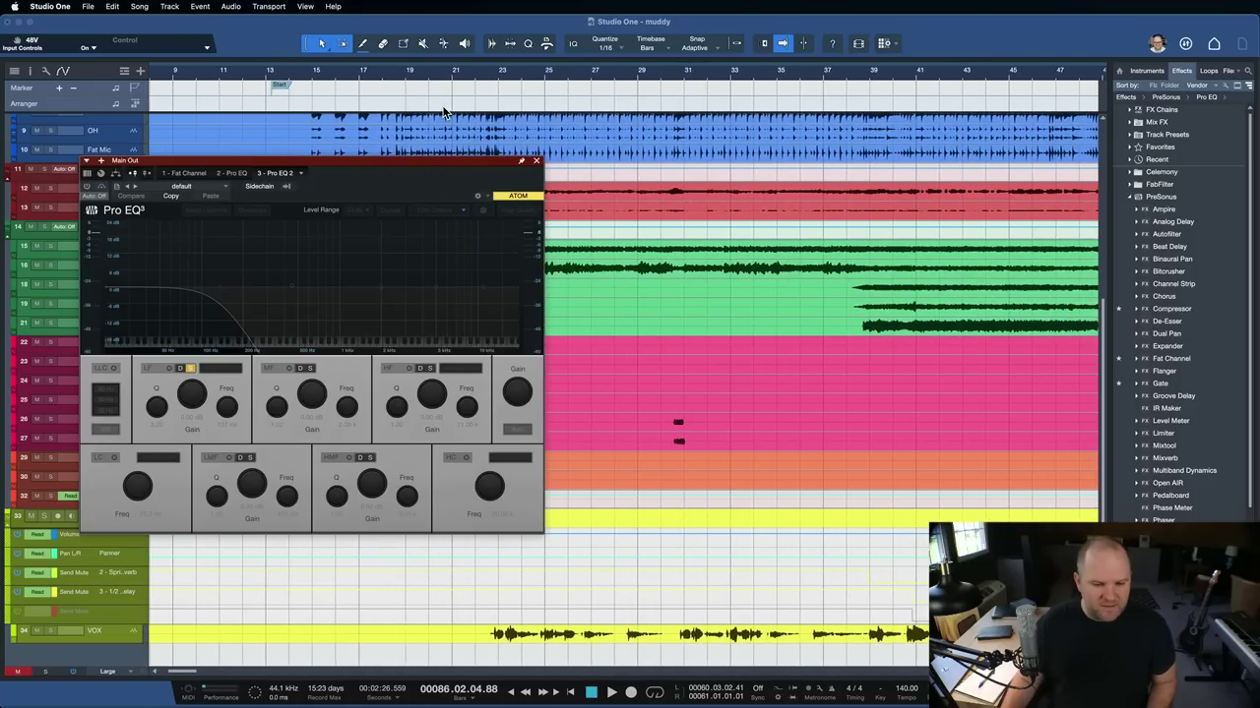
{"action": "left_click", "coordinate": [766, 69]}
{"action": "key", "text": "F3"}
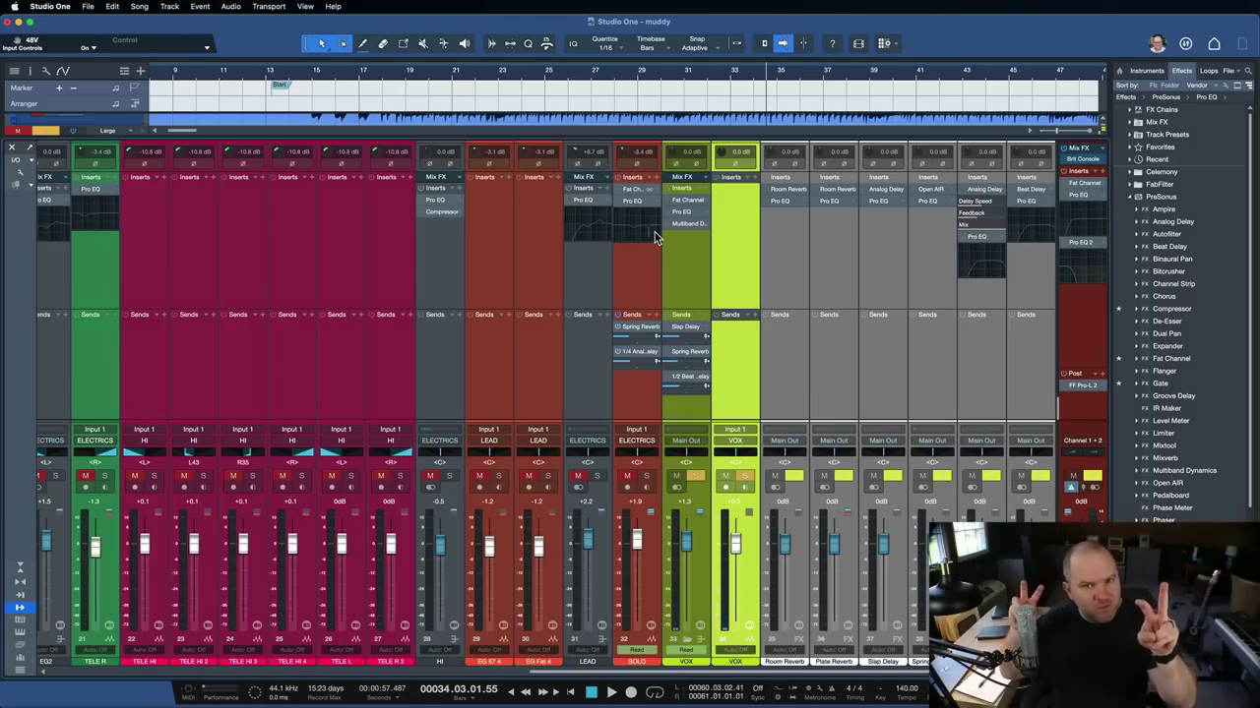
- Reopen Main Out's Pro EQ and switch it on so its low-pass shapes the mix
{"action": "left_click", "coordinate": [1072, 242]}
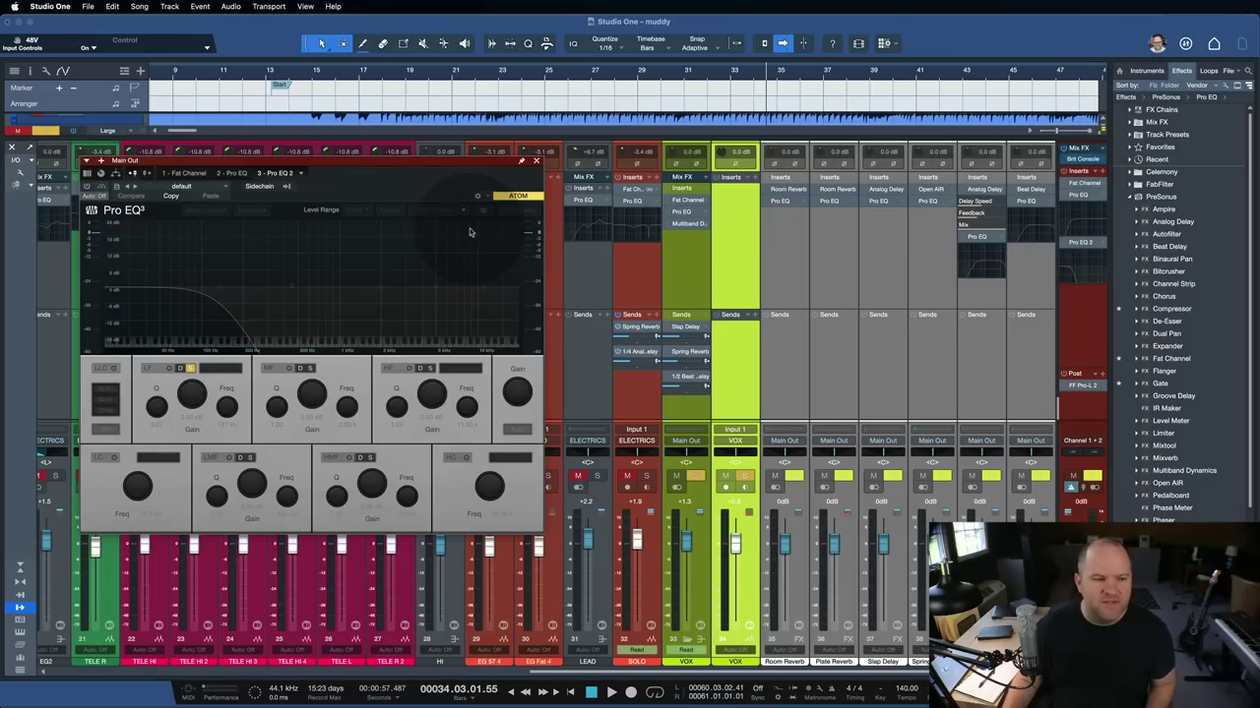
{"action": "left_click", "coordinate": [87, 186]}
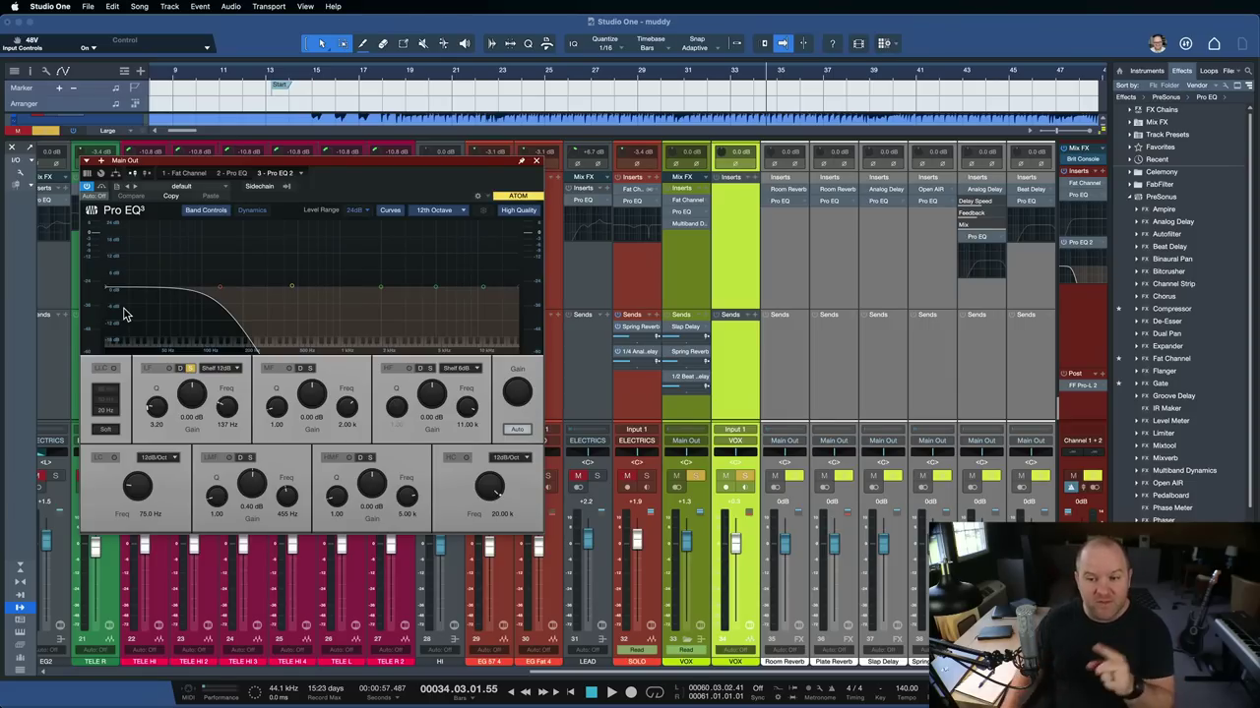
- Close the EQ window, then solo the HH hi-hat channel and unsolo it
{"action": "left_click", "coordinate": [535, 161]}
{"action": "scroll", "coordinate": [548, 270], "scroll_direction": "left", "scroll_amount": 10}
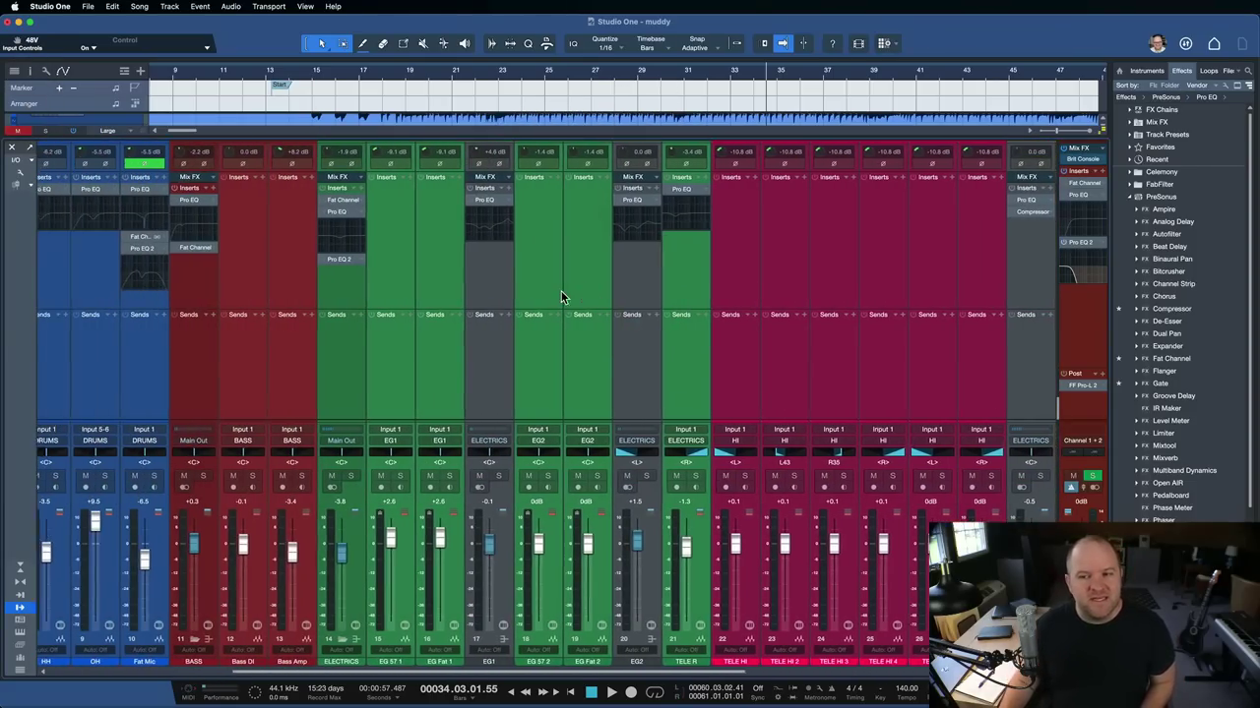
{"action": "scroll", "coordinate": [561, 298], "scroll_direction": "left", "scroll_amount": 2}
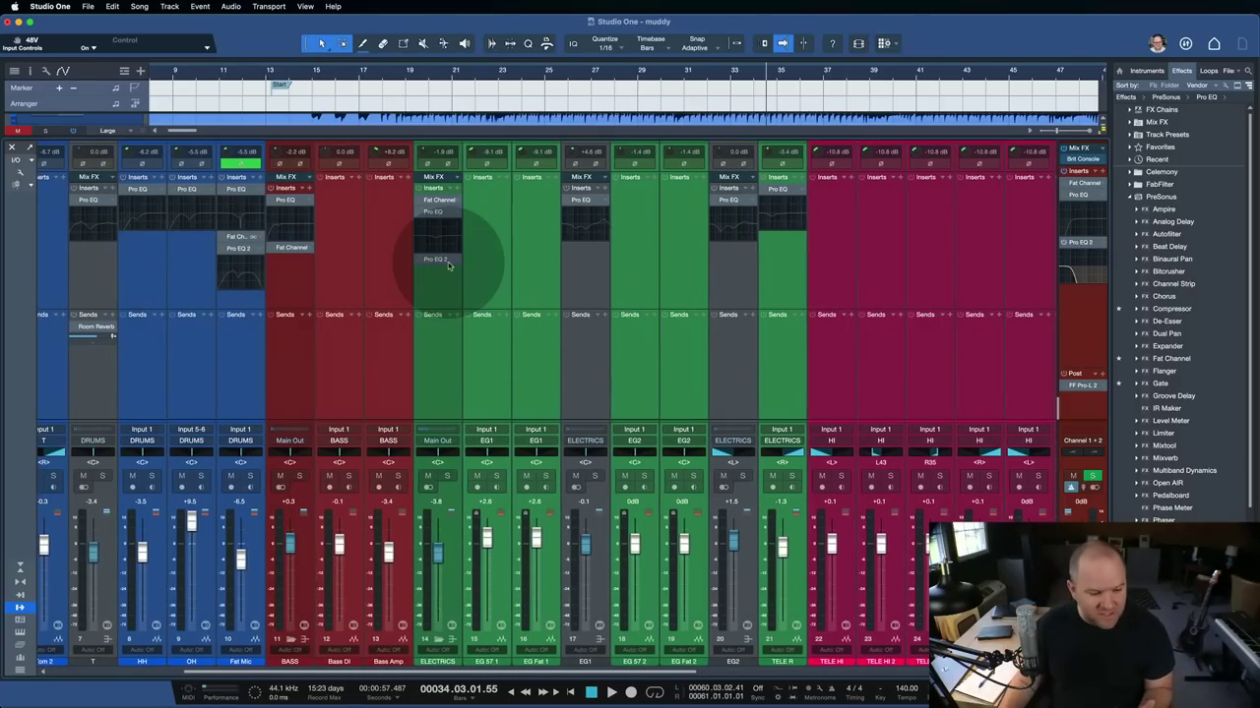
{"action": "scroll", "coordinate": [448, 264], "scroll_direction": "left", "scroll_amount": 5}
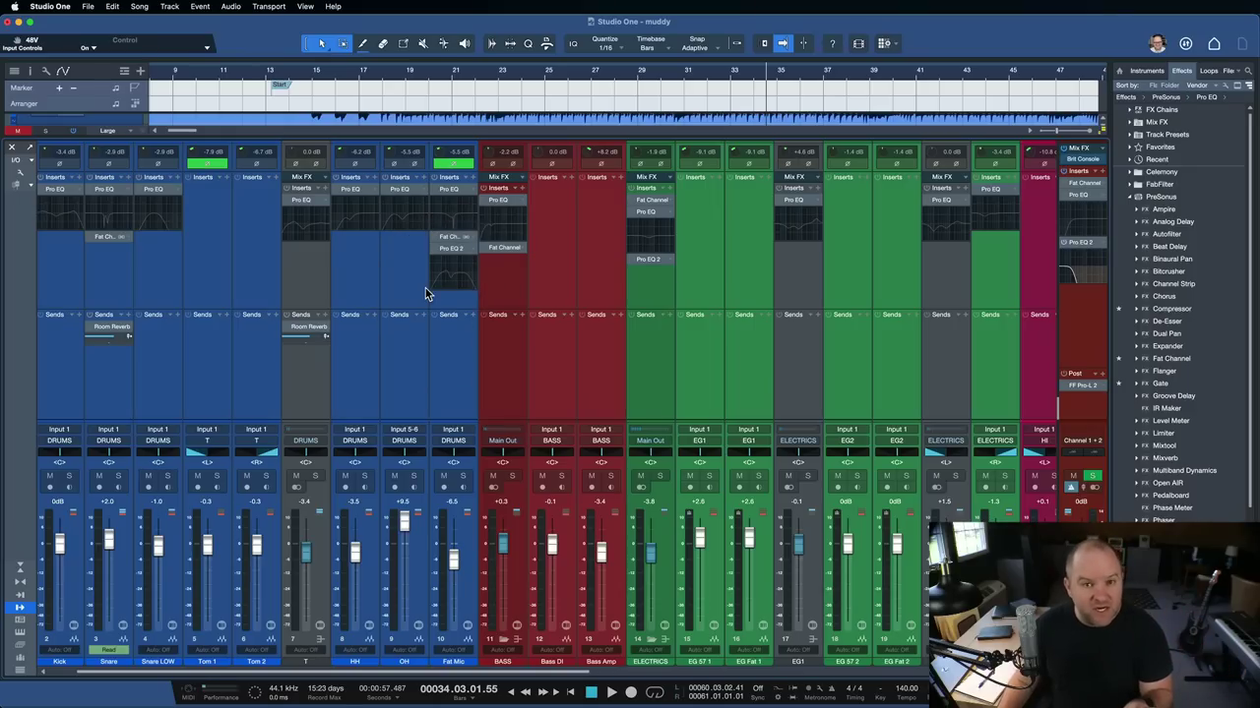
{"action": "left_click", "coordinate": [364, 475]}
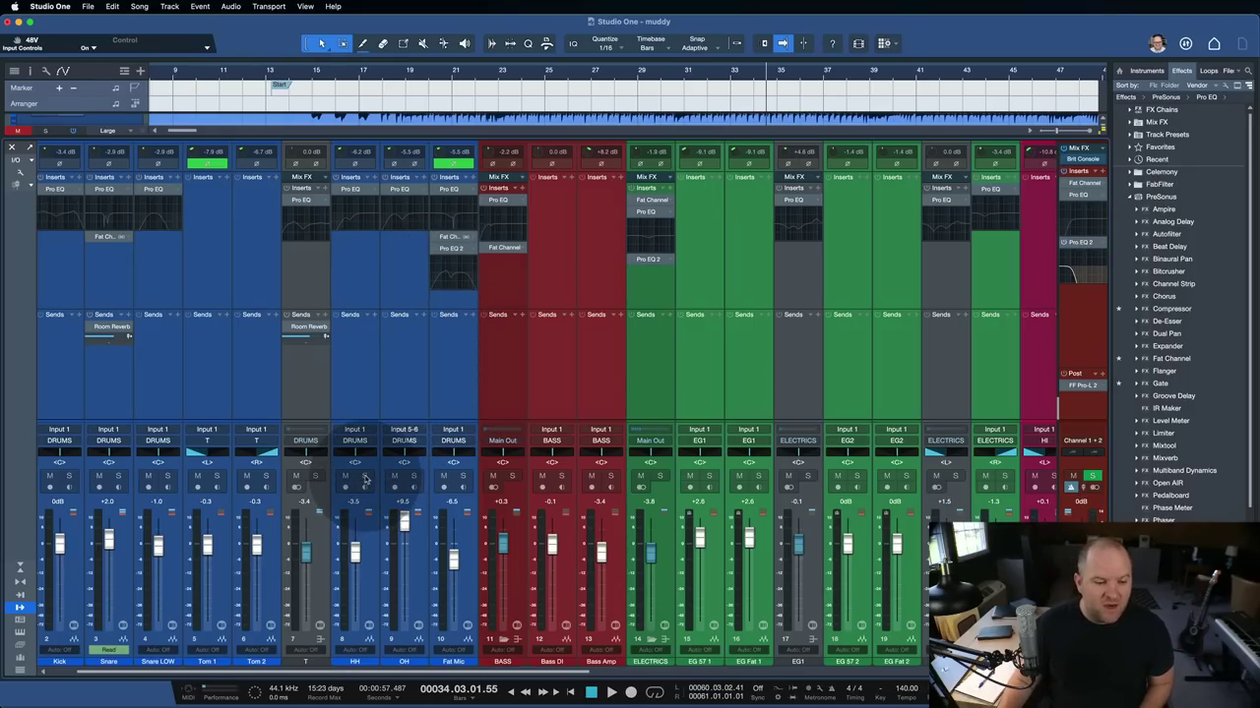
{"action": "left_click", "coordinate": [369, 400]}
{"action": "left_click", "coordinate": [365, 476]}
- Solo the OH overheads and reopen Main Out's Pro EQ to watch its spectrum
{"action": "left_click", "coordinate": [414, 476]}
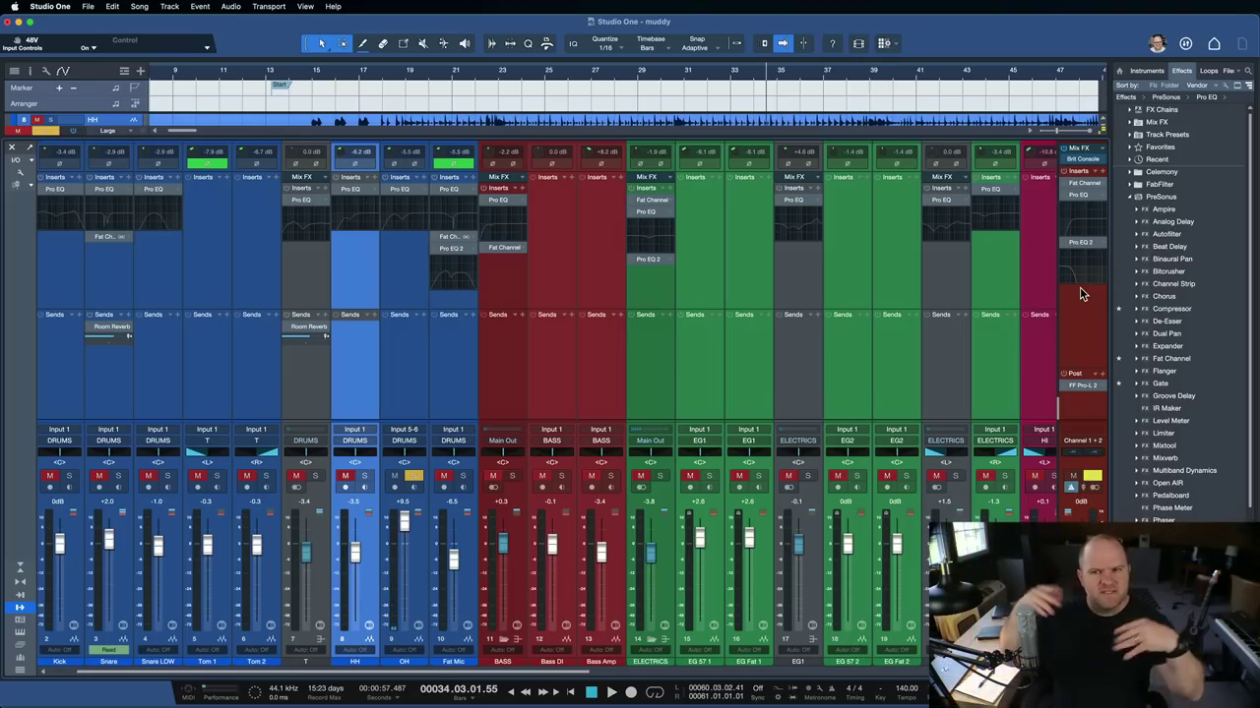
{"action": "left_click", "coordinate": [1073, 262]}
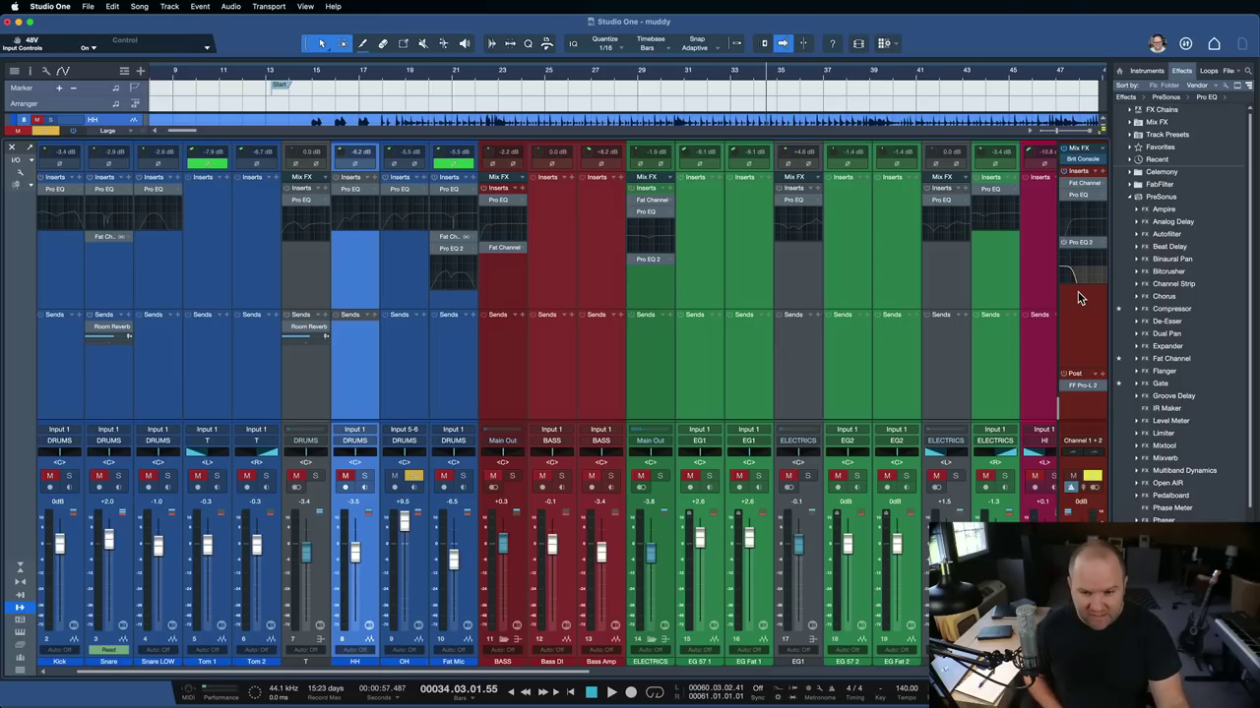
{"action": "left_click", "coordinate": [1080, 242]}
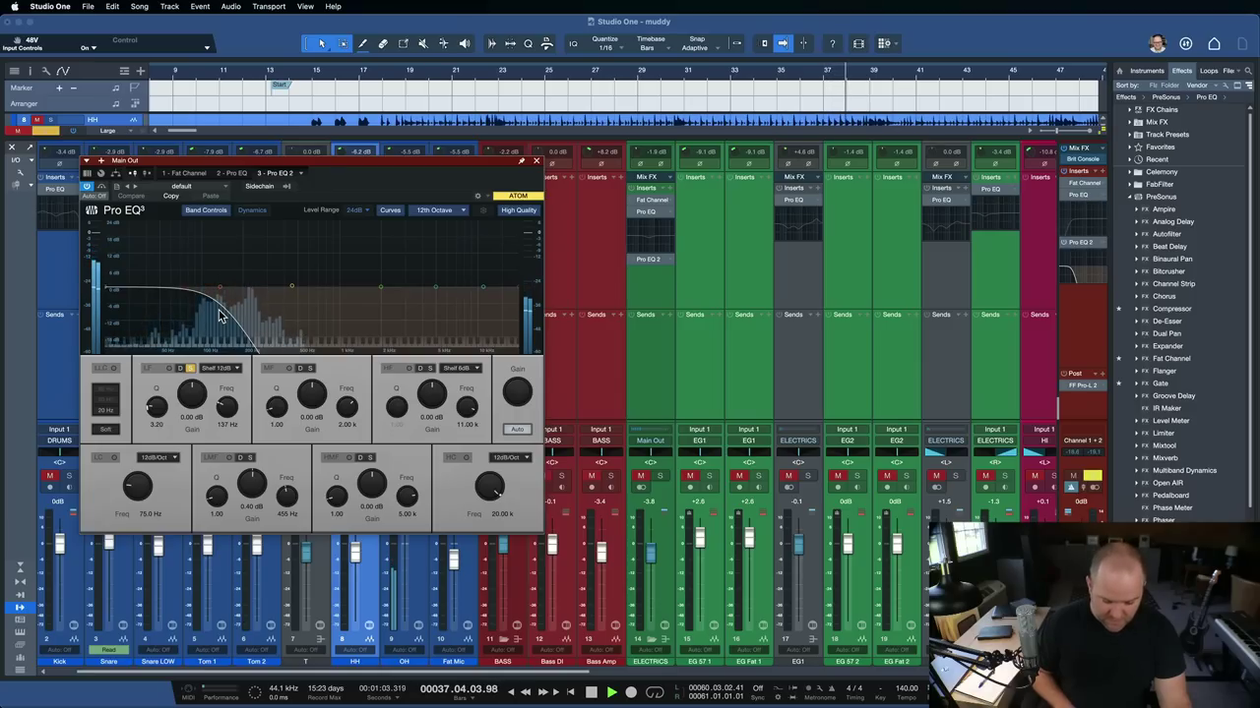
- Jump playback back to bar 34 and close the main-output Pro EQ window
{"action": "key", "text": "KP_Subtract"}
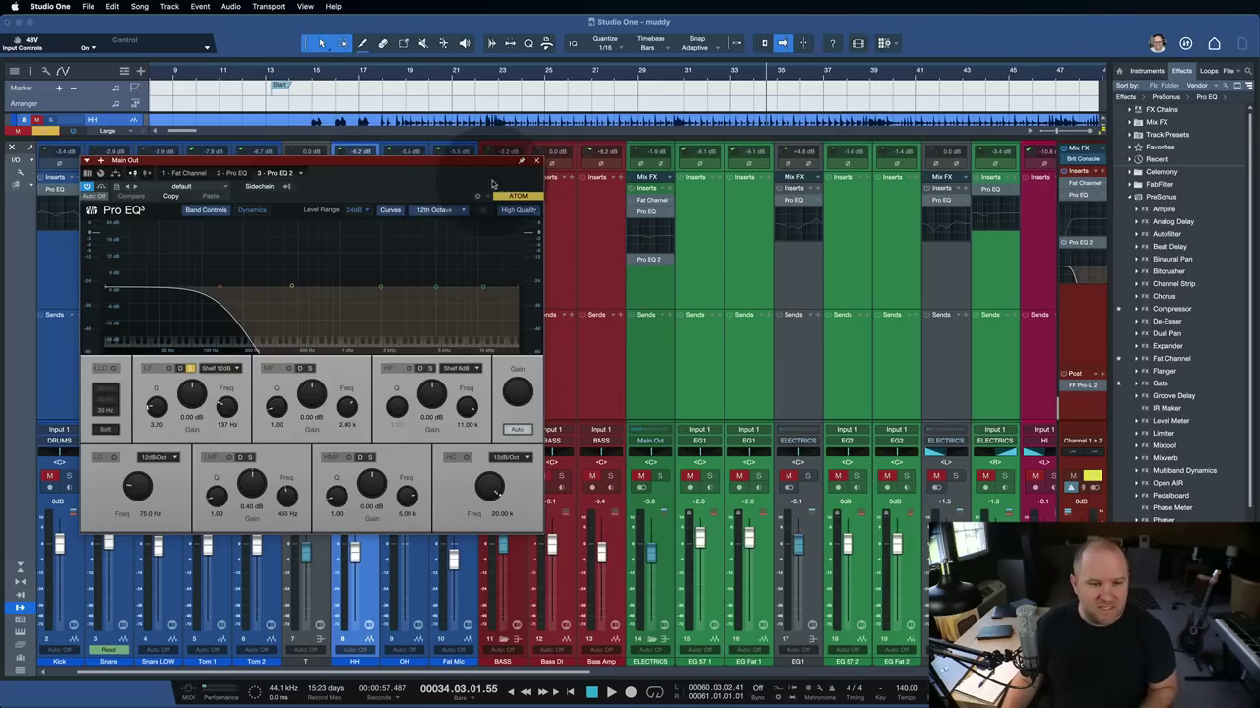
{"action": "left_click", "coordinate": [535, 161]}
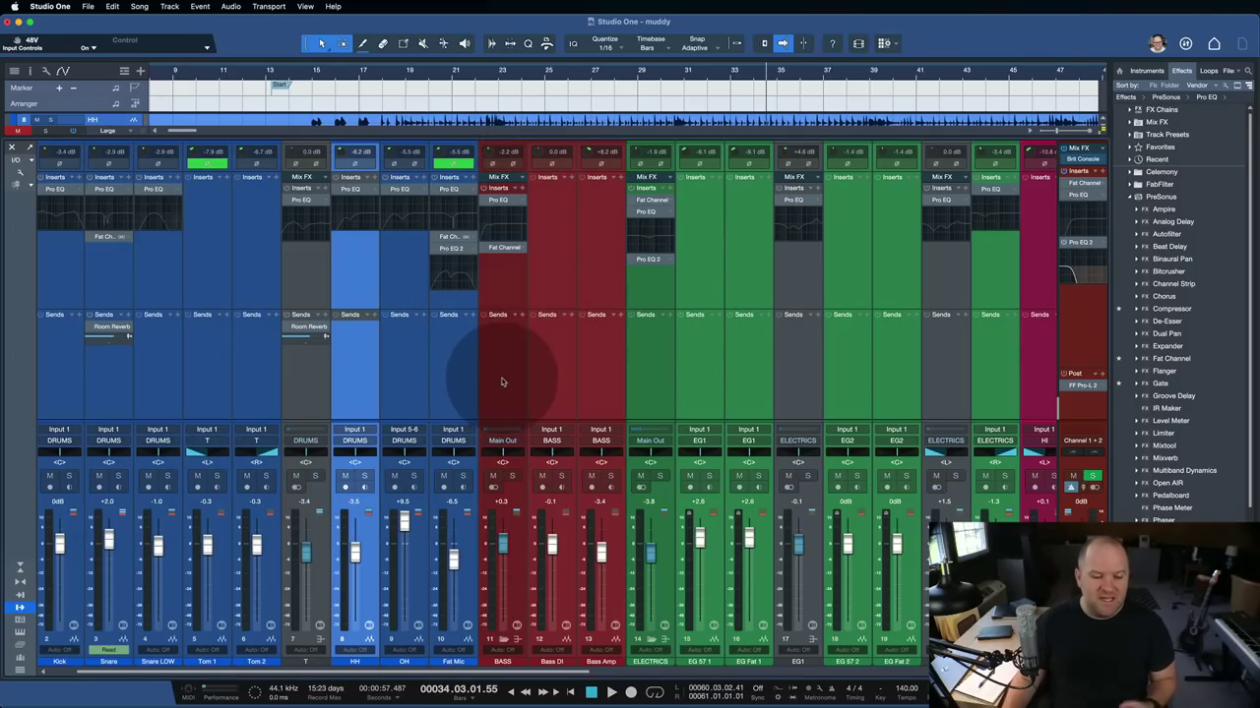
- Solo the guitar channels as well
{"action": "scroll", "coordinate": [500, 372], "scroll_direction": "right", "scroll_amount": 5}
{"action": "scroll", "coordinate": [503, 379], "scroll_direction": "right", "scroll_amount": 5}
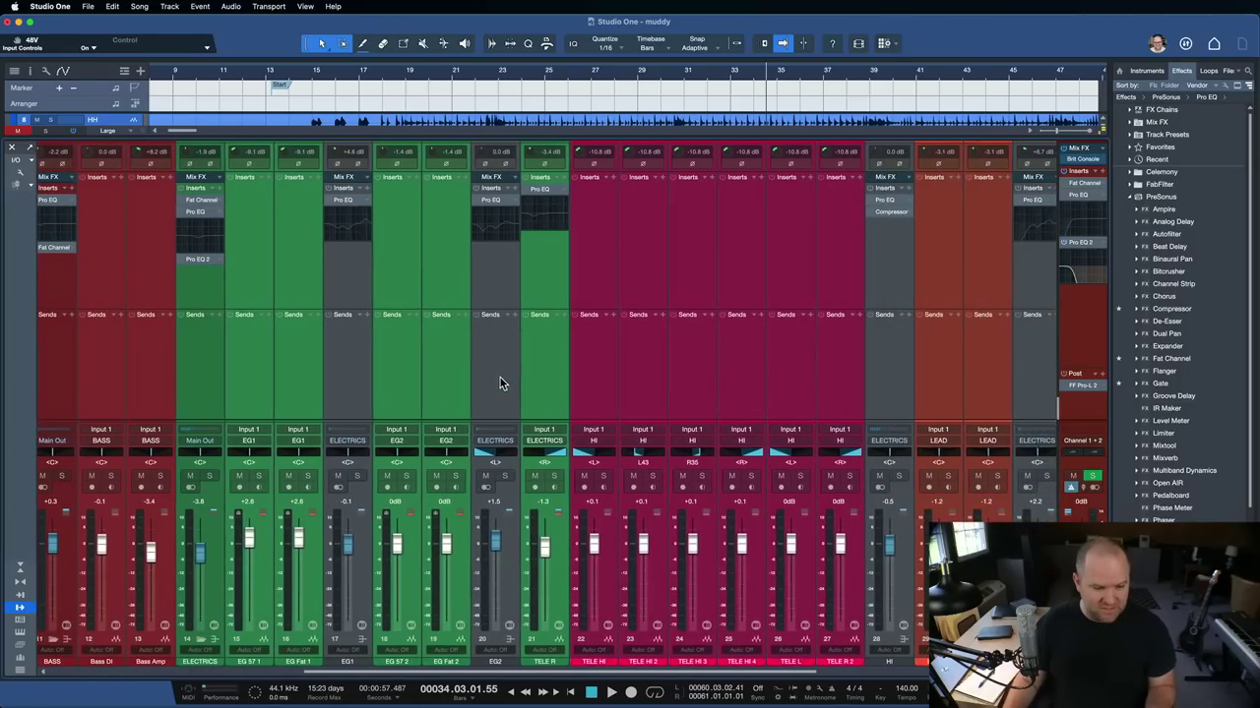
{"action": "left_click", "coordinate": [317, 476]}
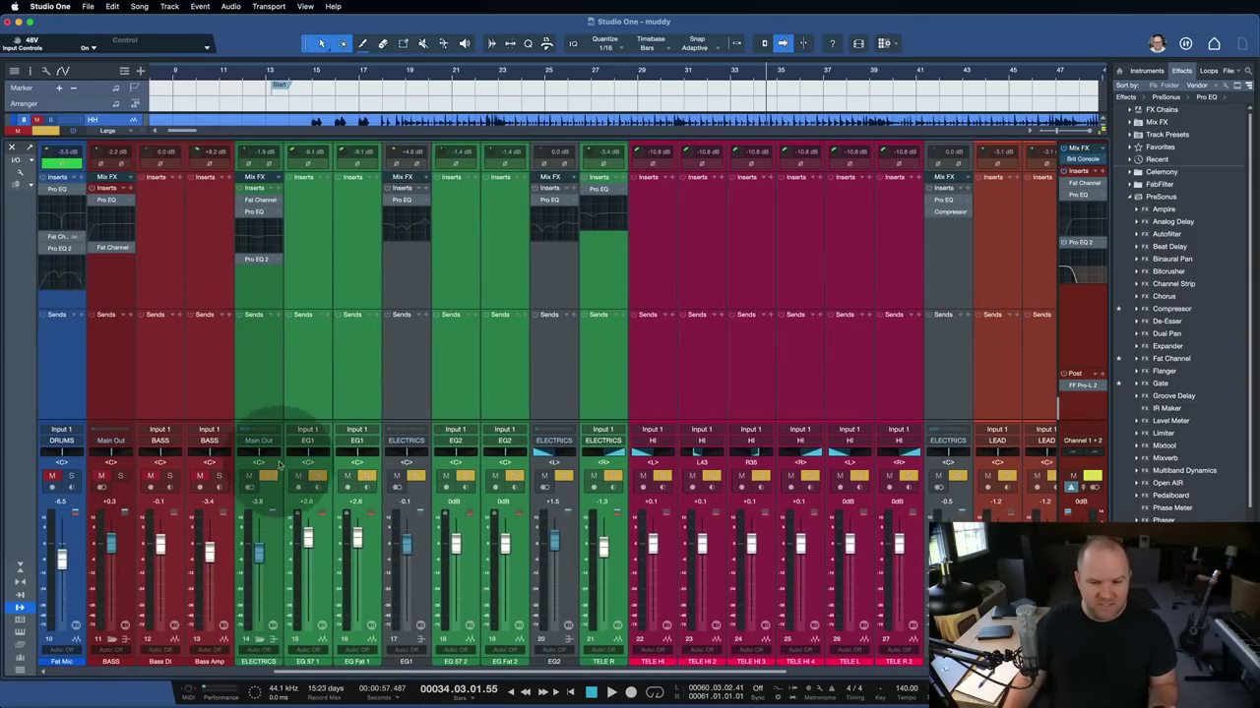
- Move playback to bar 38 in the track lanes and bring the mixer back up
{"action": "key", "text": "F3"}
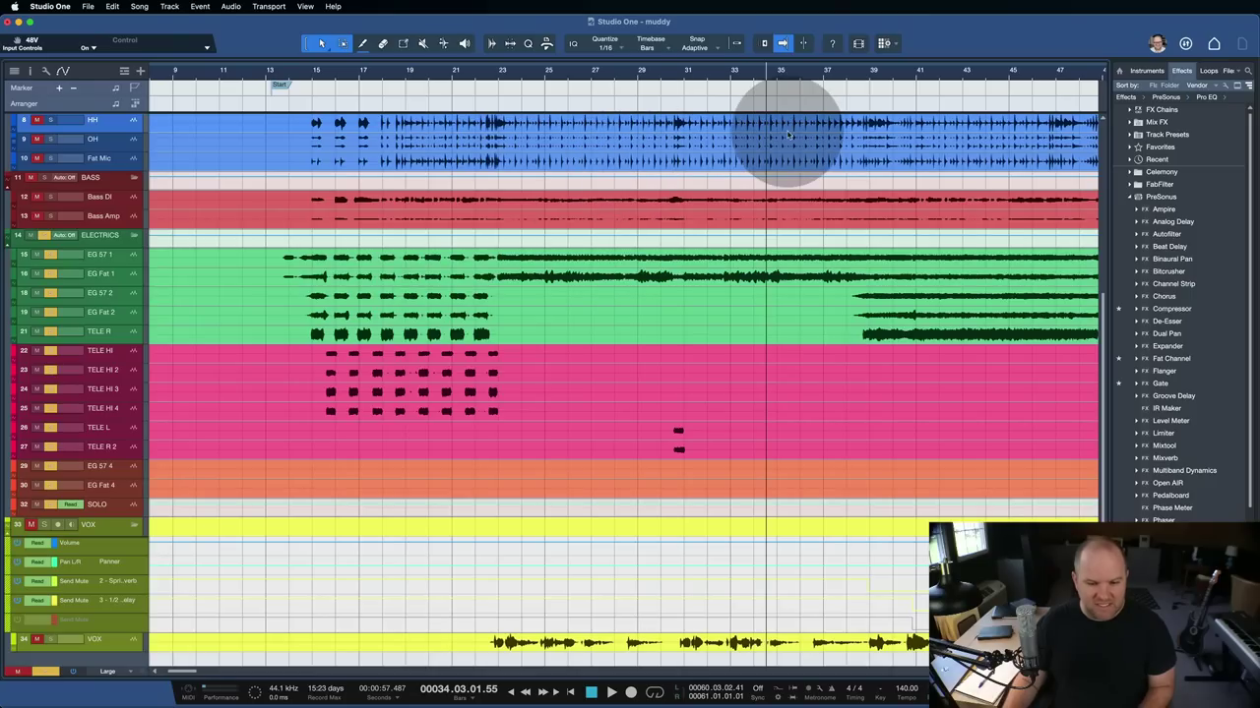
{"action": "left_click", "coordinate": [853, 72]}
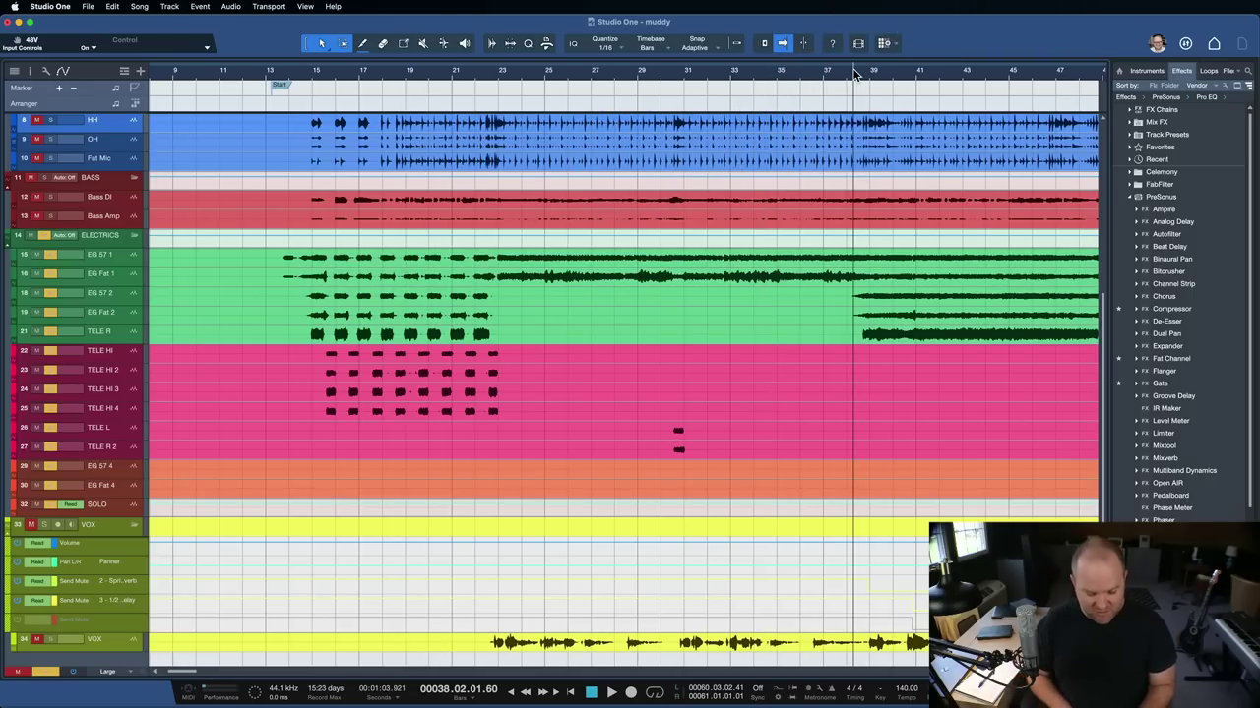
{"action": "key", "text": "F3"}
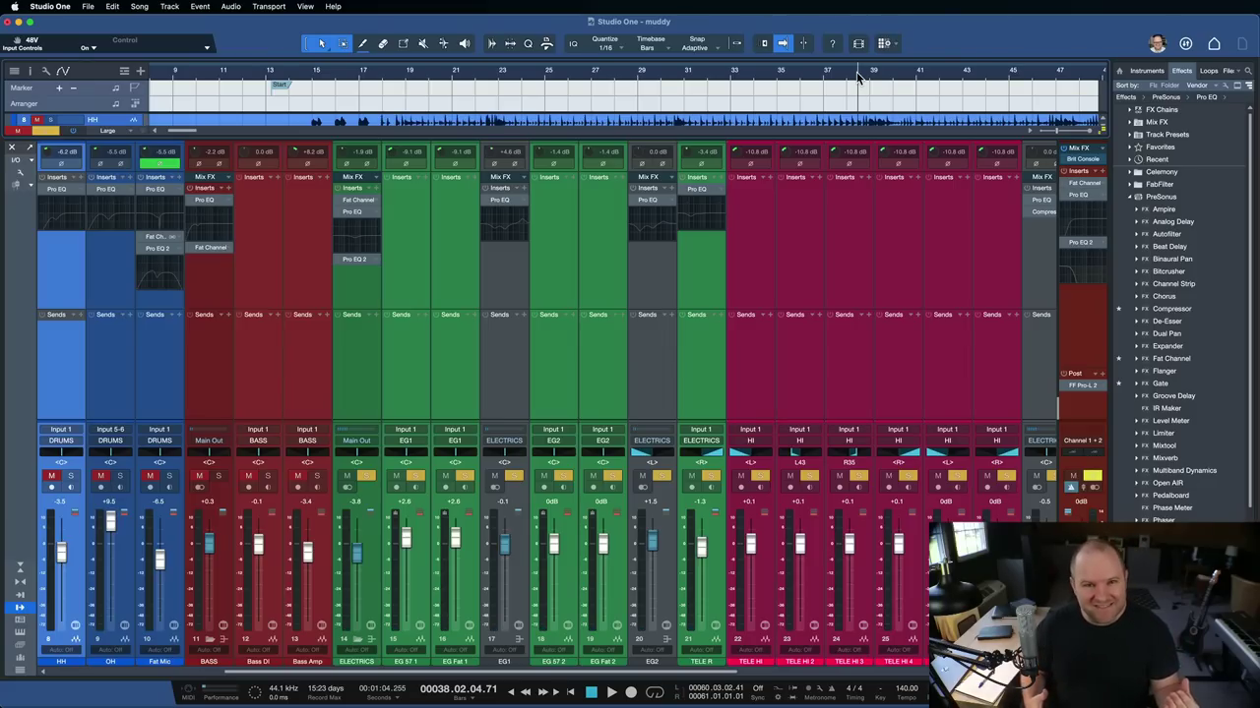
- Open Main Out's low-pass Pro EQ, move its window aside, and play then stop the mix
{"action": "left_click", "coordinate": [1079, 241]}
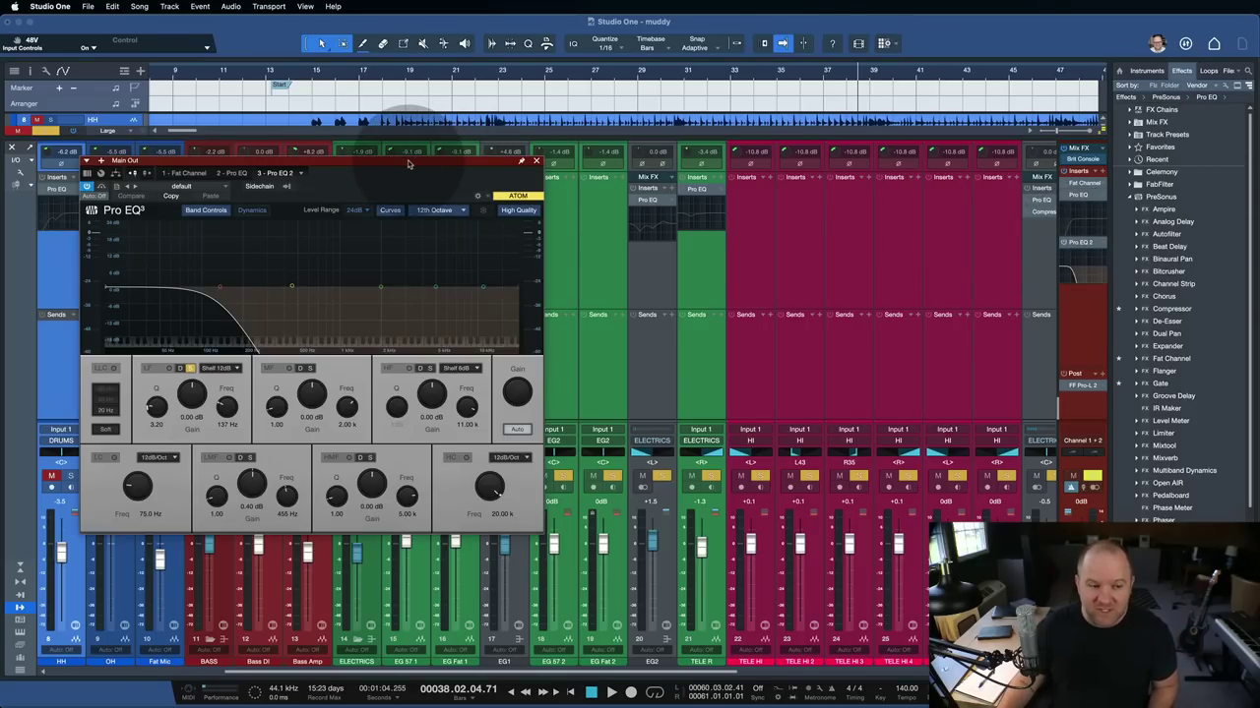
{"action": "left_click_drag", "start_coordinate": [409, 163], "coordinate": [630, 197]}
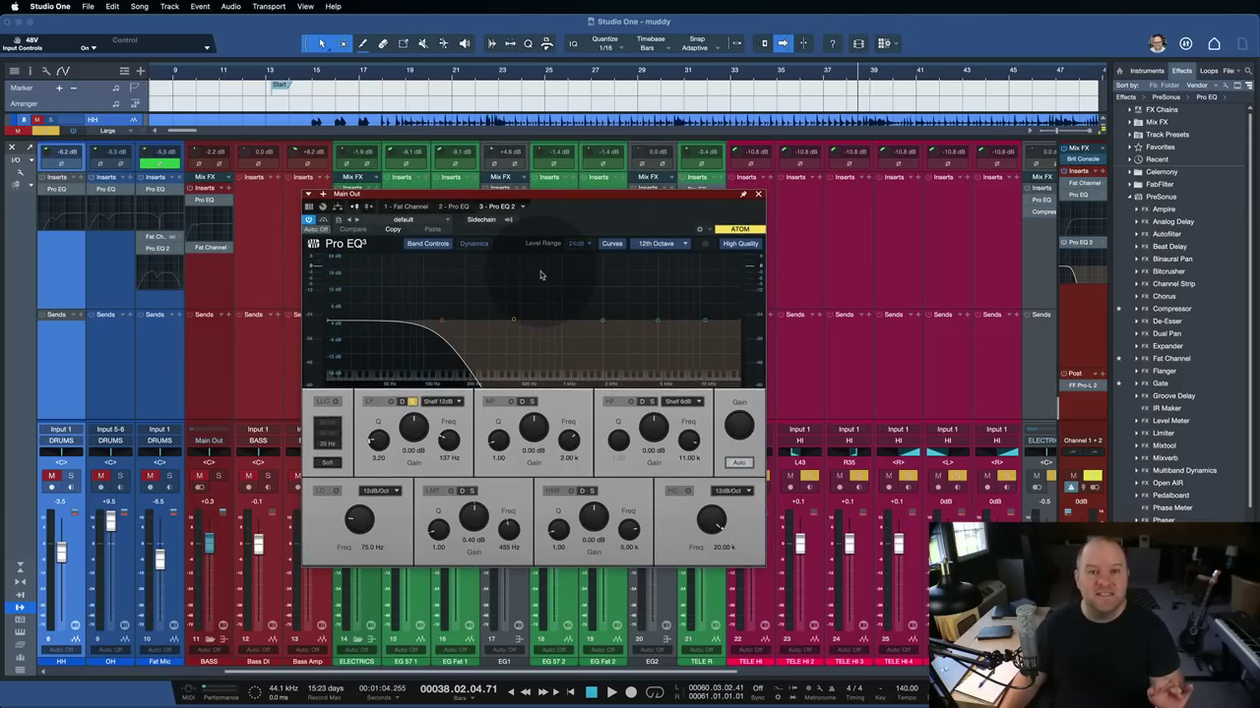
{"action": "key", "text": "space"}
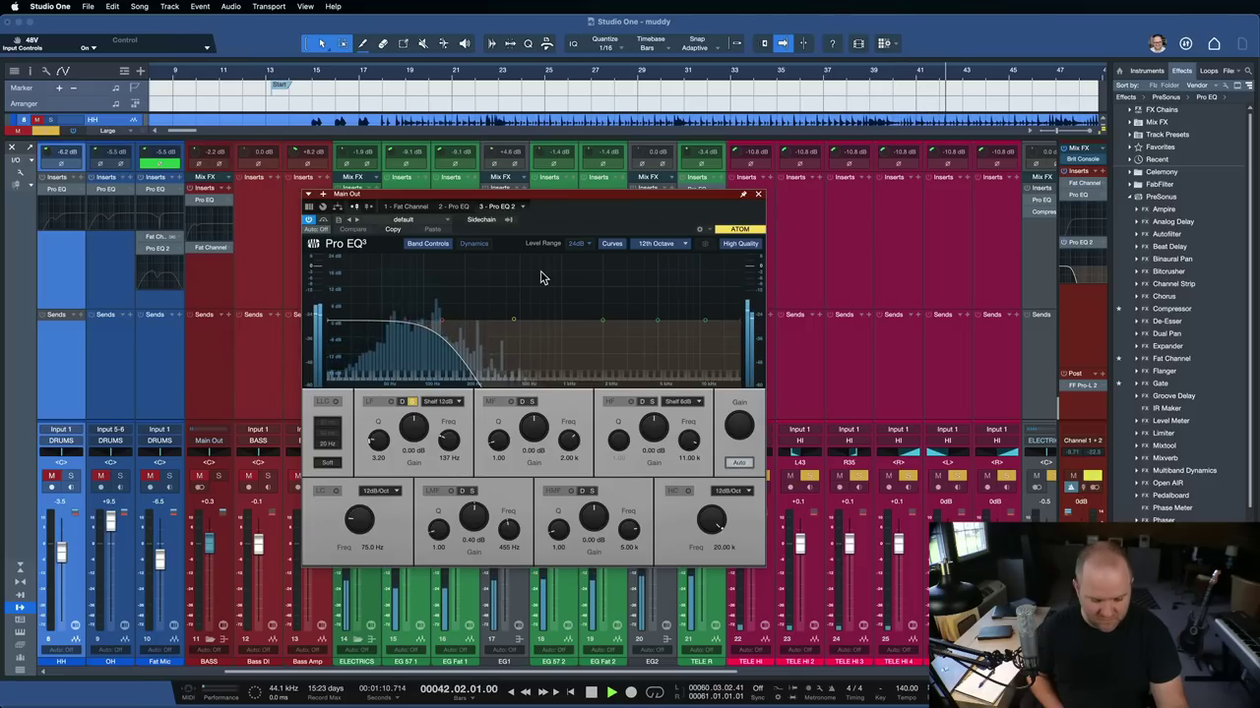
{"action": "key", "text": "space"}
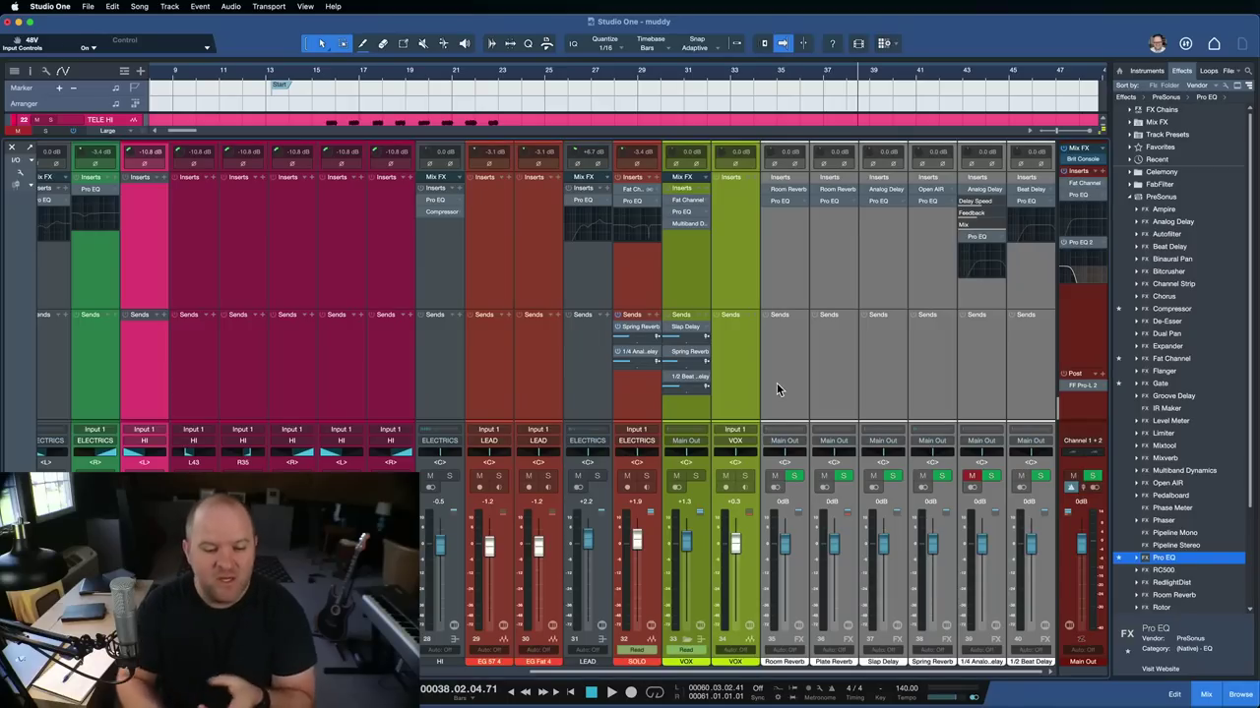
- Select the SOLO channel, move playback to the bar 86 solo marker, and reopen the mixer
{"action": "left_click", "coordinate": [639, 300]}
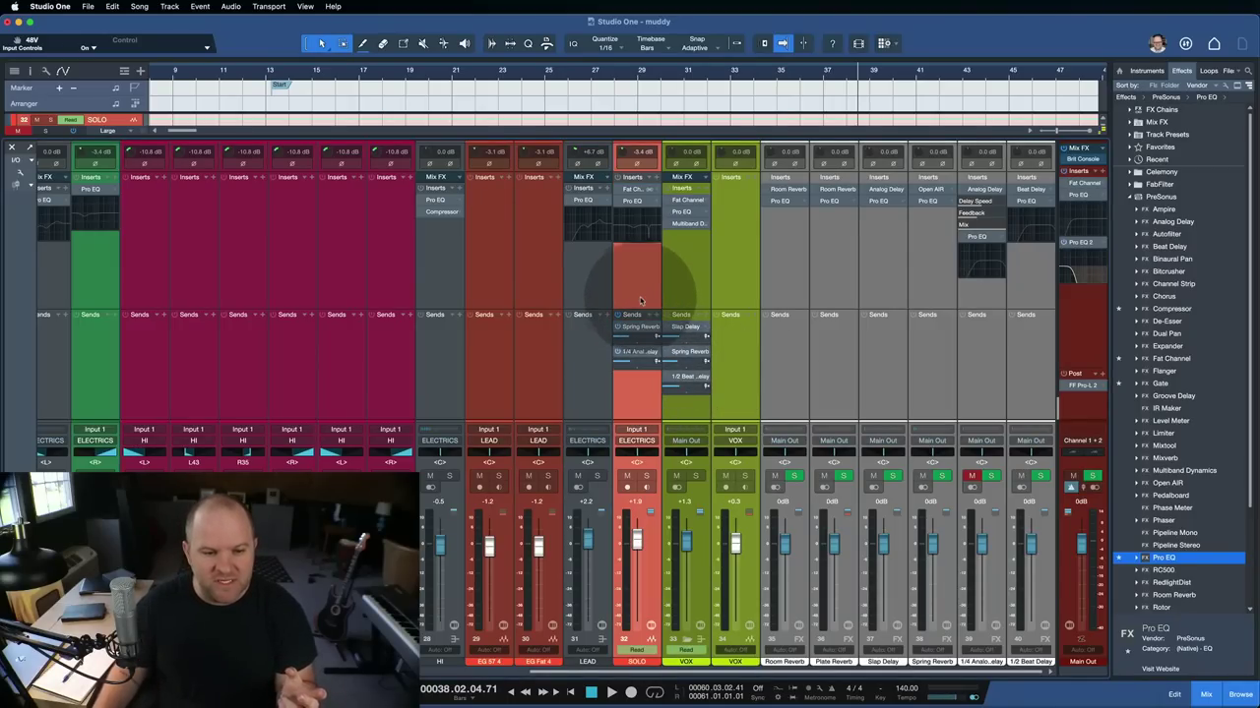
{"action": "key", "text": "F3"}
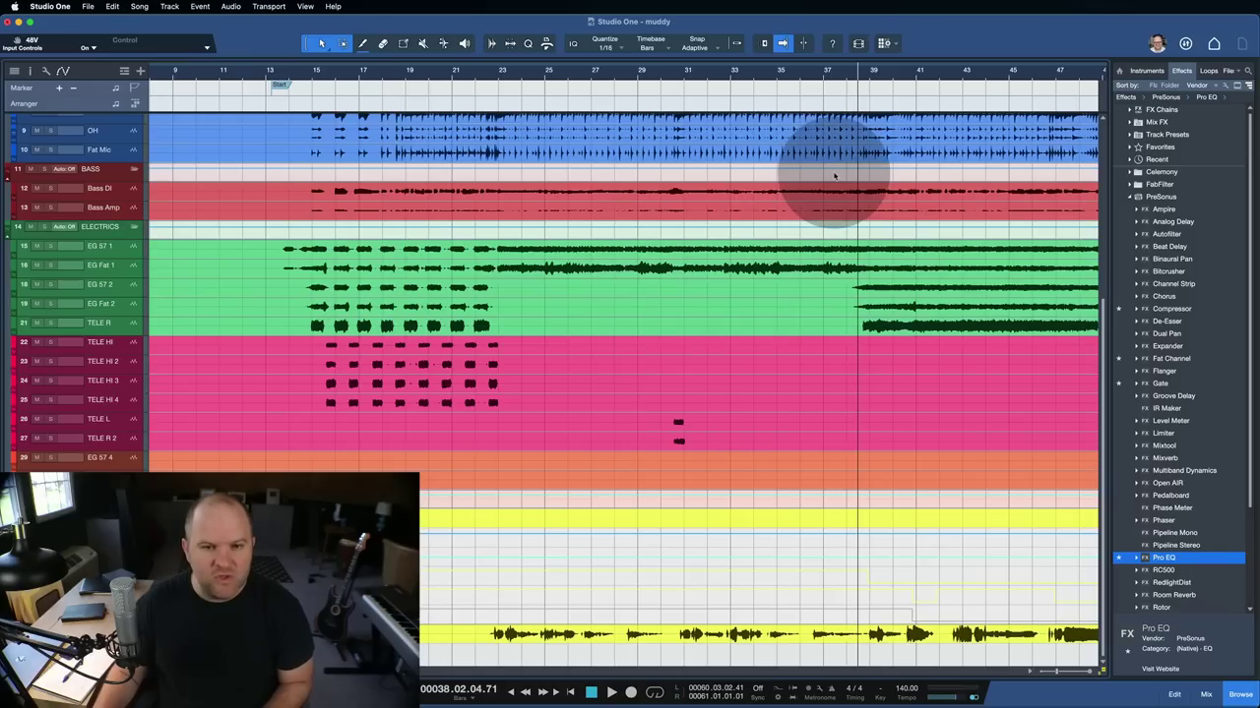
{"action": "scroll", "coordinate": [894, 160], "scroll_direction": "right", "scroll_amount": 15}
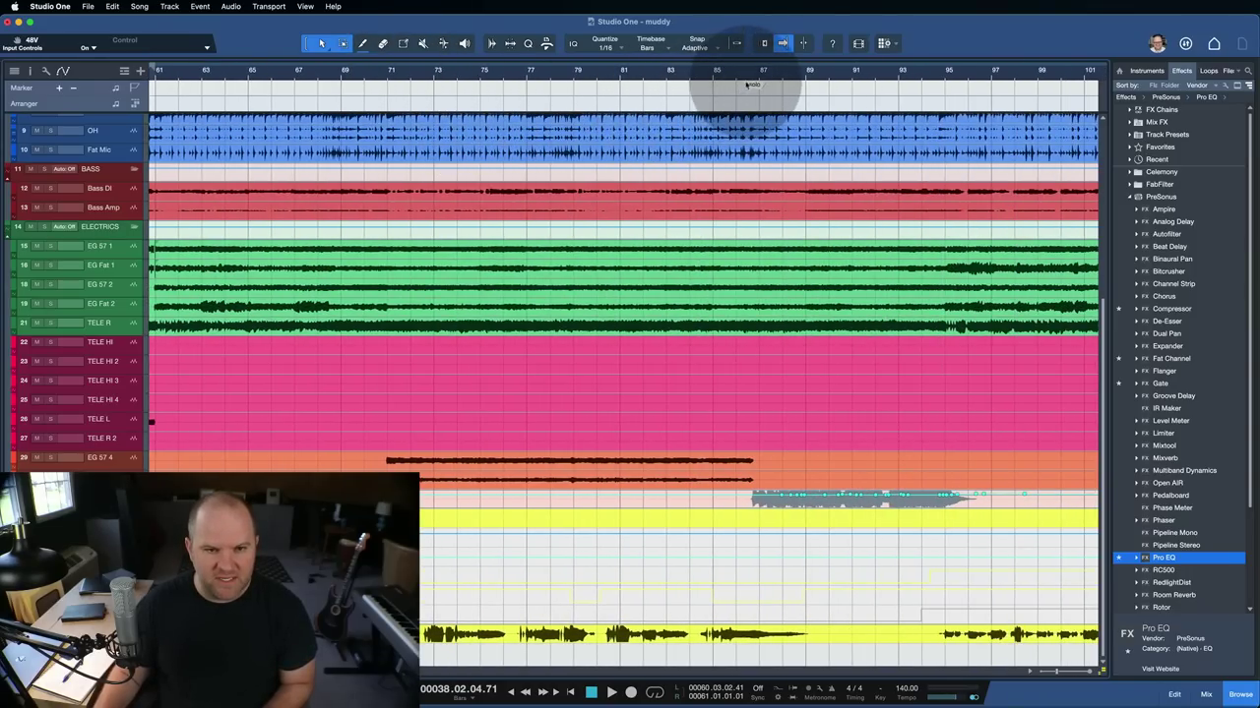
{"action": "left_click", "coordinate": [748, 84]}
{"action": "key", "text": "F3"}
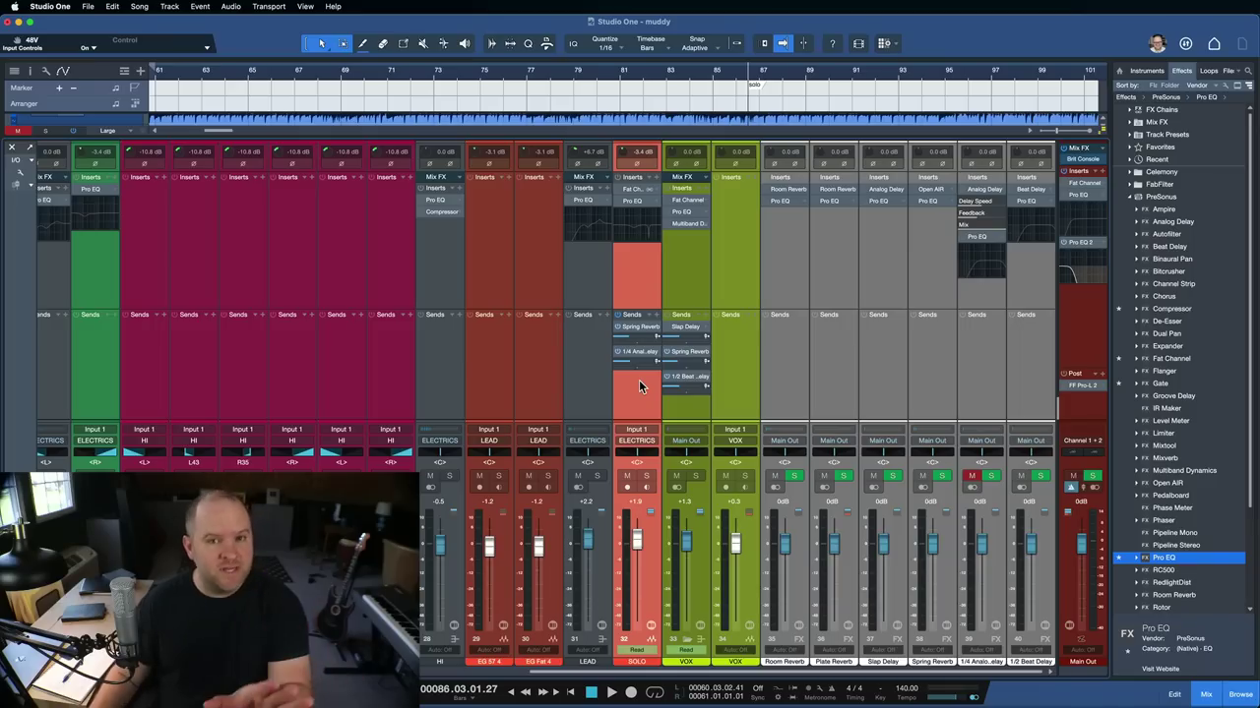
- Select the Spring Reverb and Analog Delay returns and expand the Analog Delay insert's controls
{"action": "left_click", "coordinate": [636, 383]}
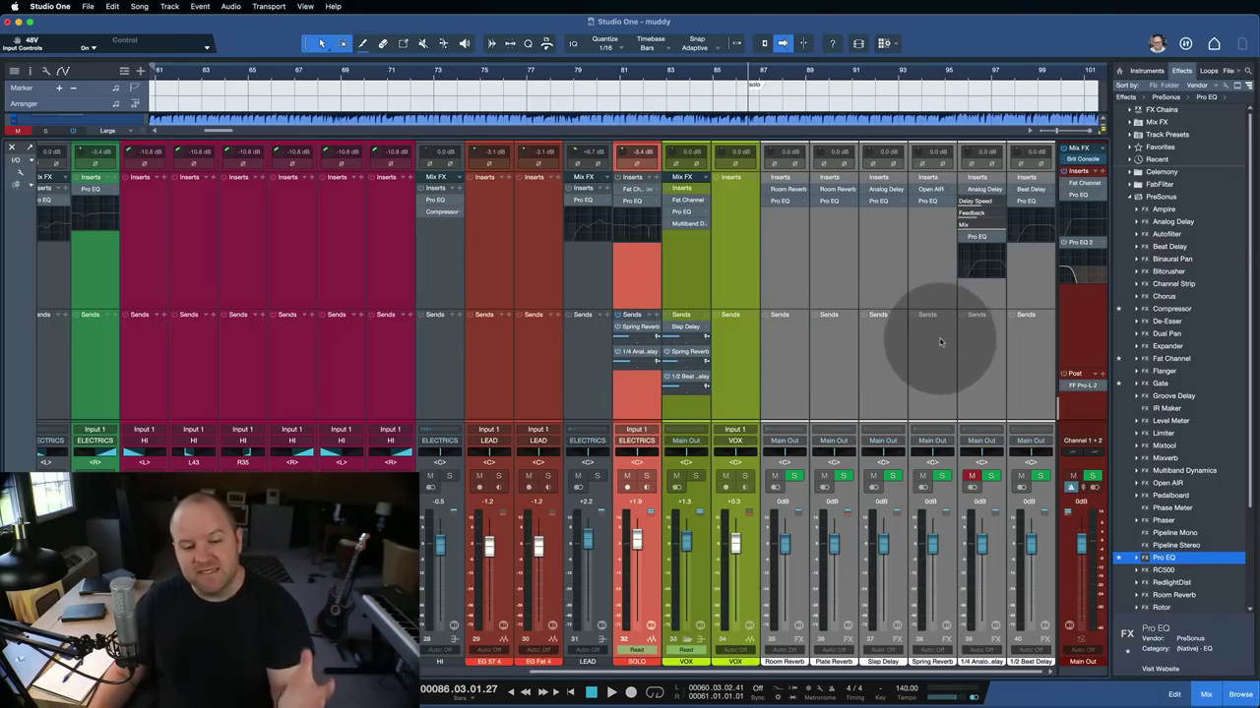
{"action": "left_click", "coordinate": [940, 366]}
{"action": "left_click", "coordinate": [980, 366]}
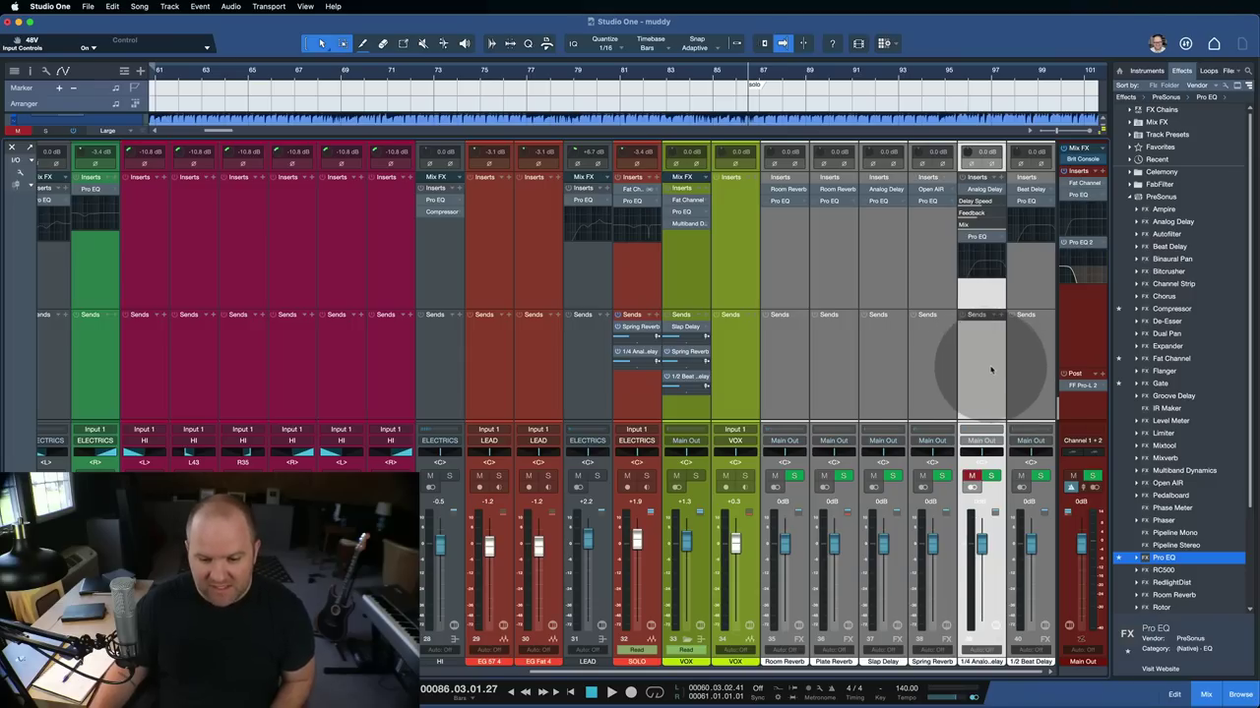
{"action": "left_click", "coordinate": [947, 384]}
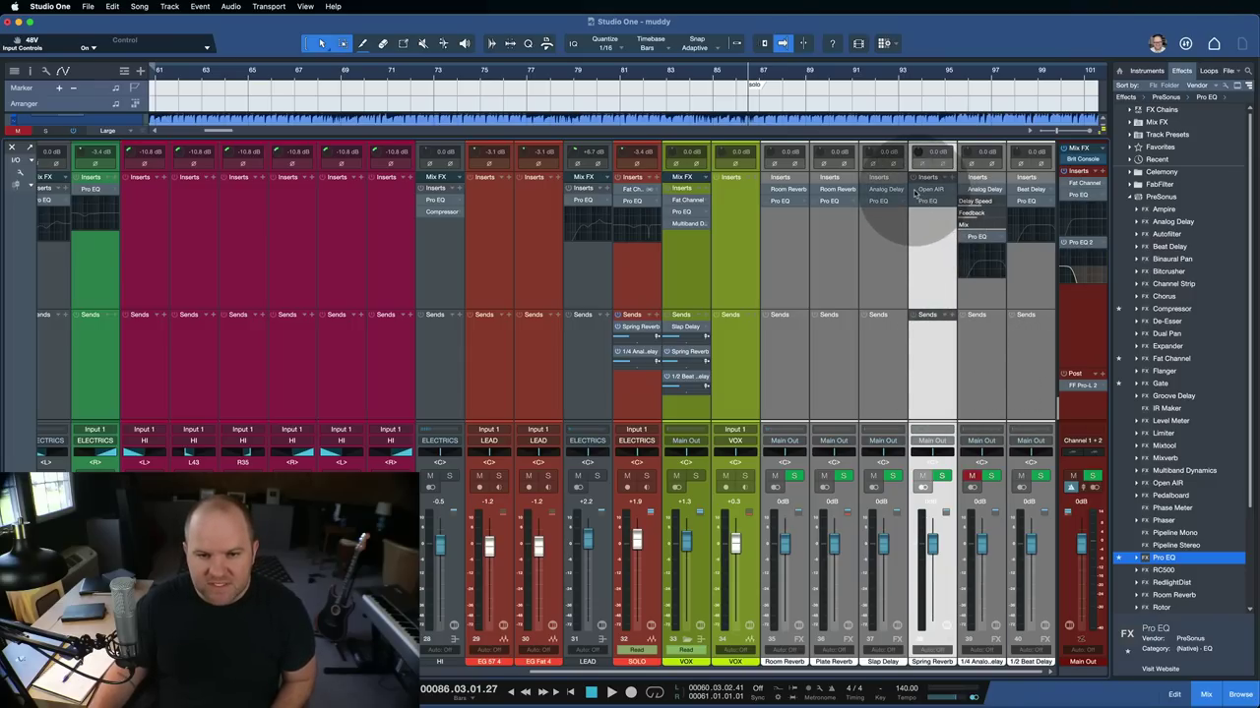
{"action": "right_click", "coordinate": [953, 190]}
{"action": "left_click", "coordinate": [971, 214]}
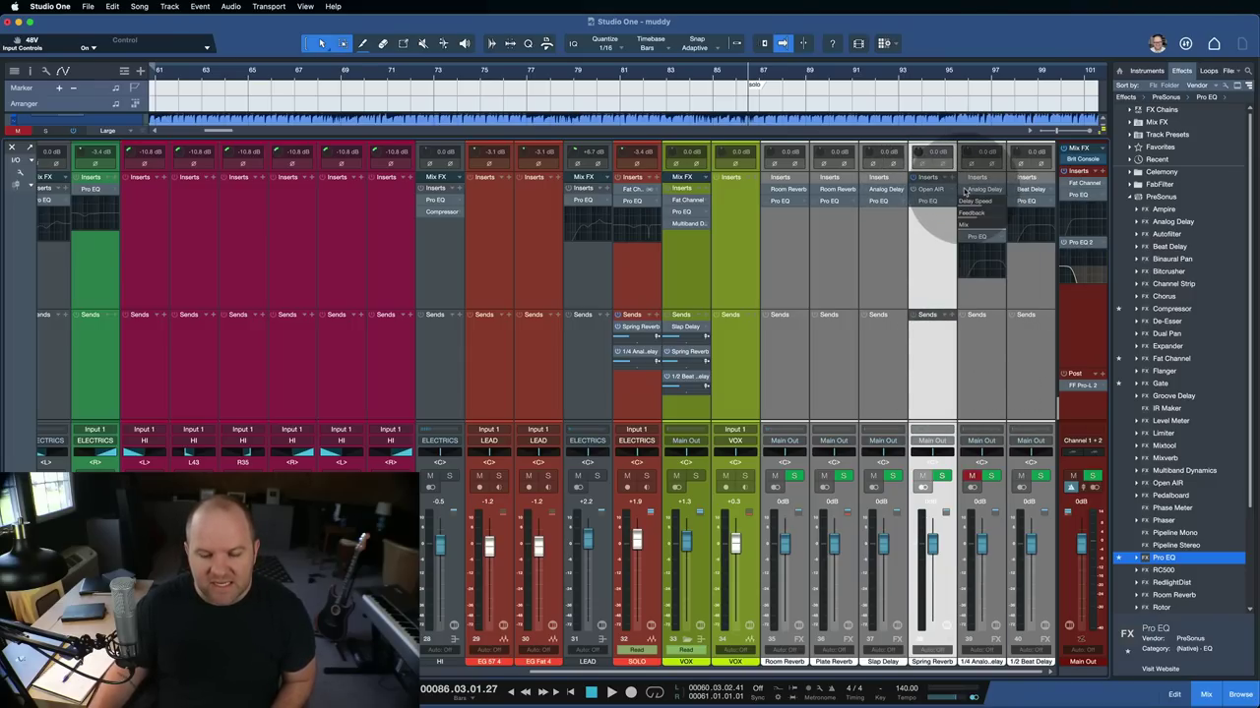
- Select the VOX channel and solo both the VOX and SOLO channels
{"action": "left_click", "coordinate": [692, 258]}
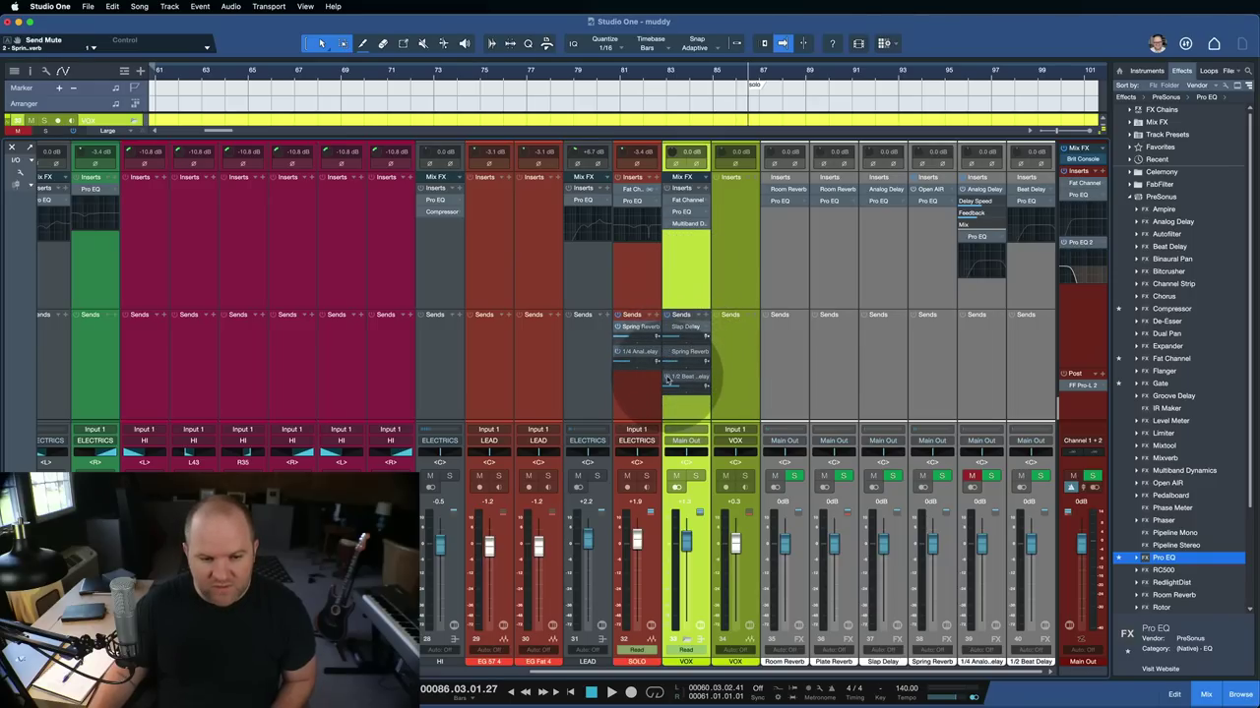
{"action": "left_click", "coordinate": [694, 476]}
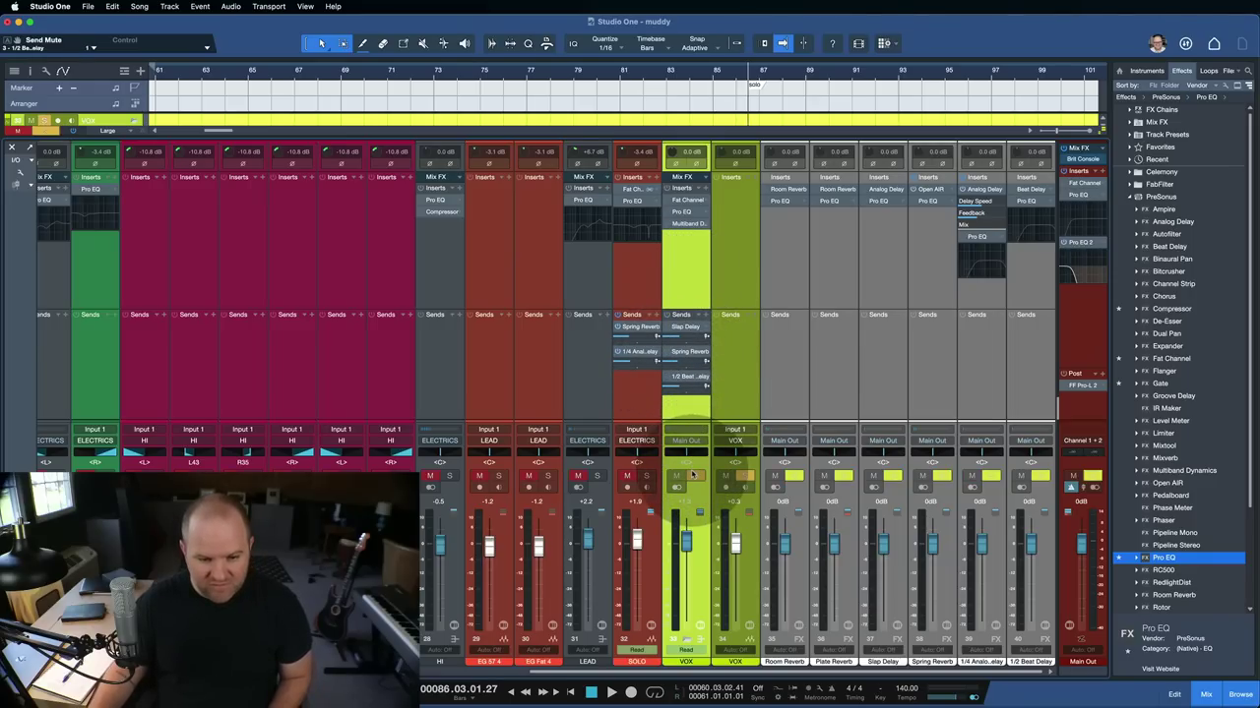
{"action": "left_click", "coordinate": [646, 477]}
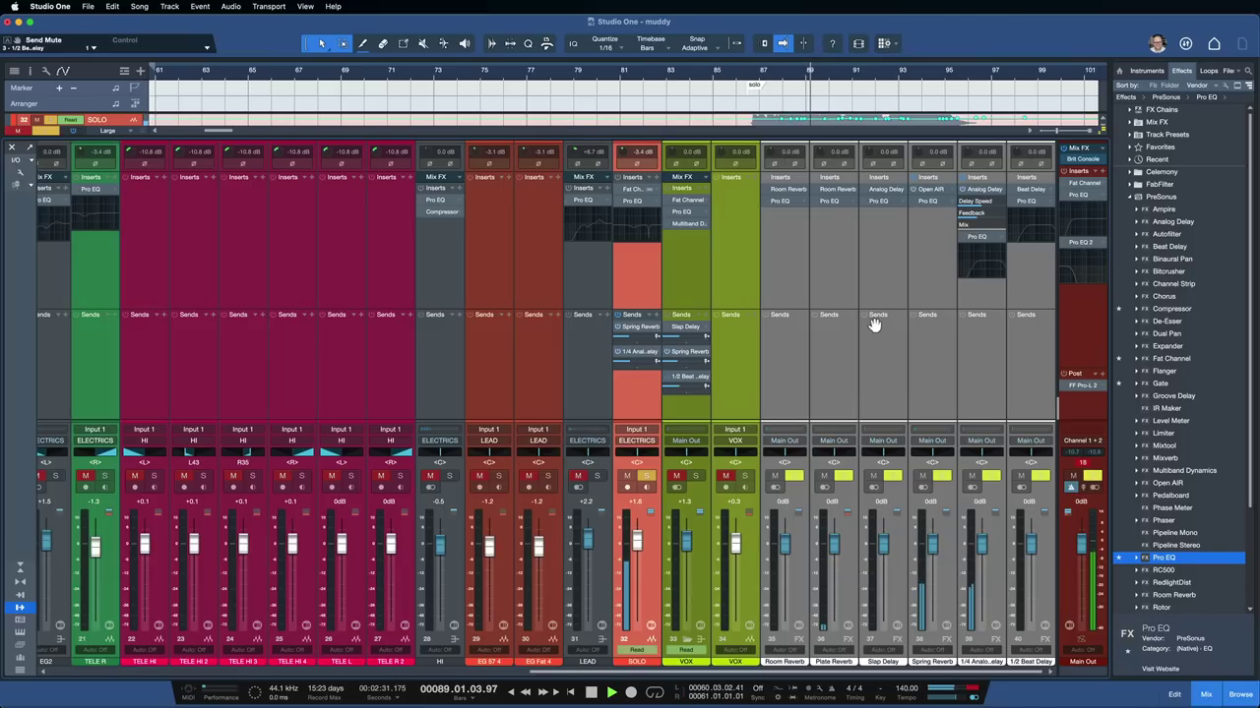
{"action": "left_click", "coordinate": [977, 354]}
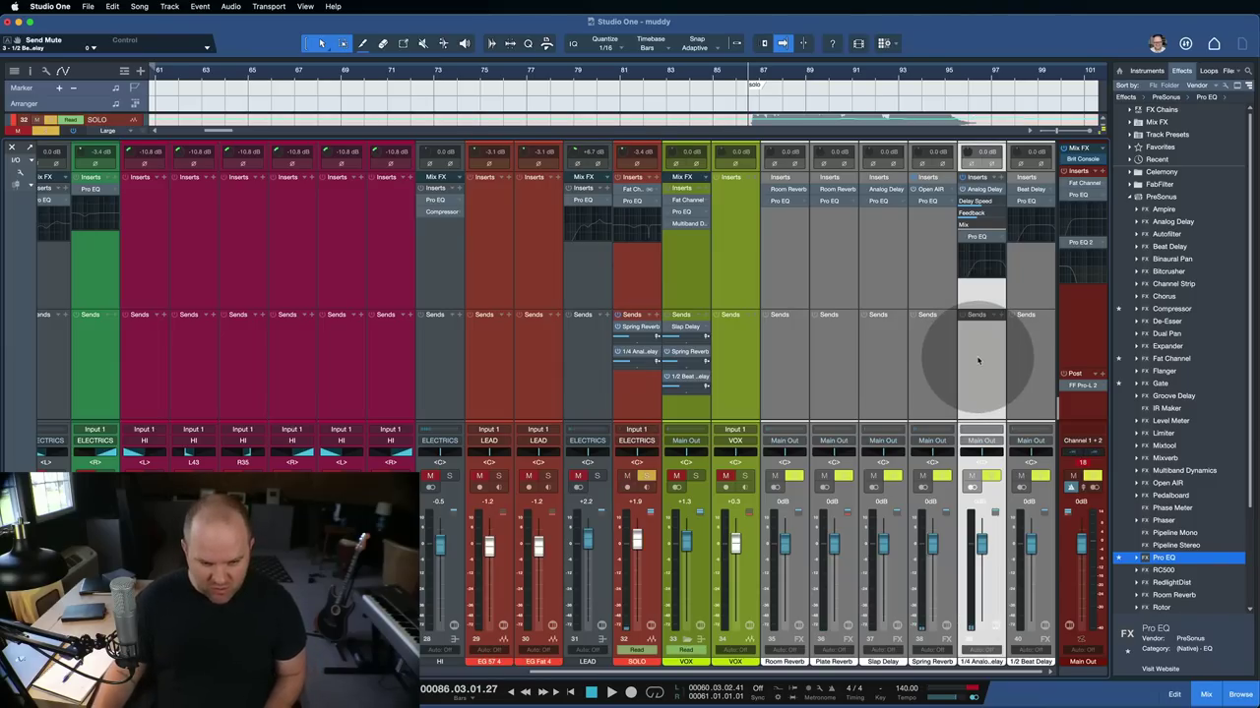
{"action": "left_click", "coordinate": [940, 360]}
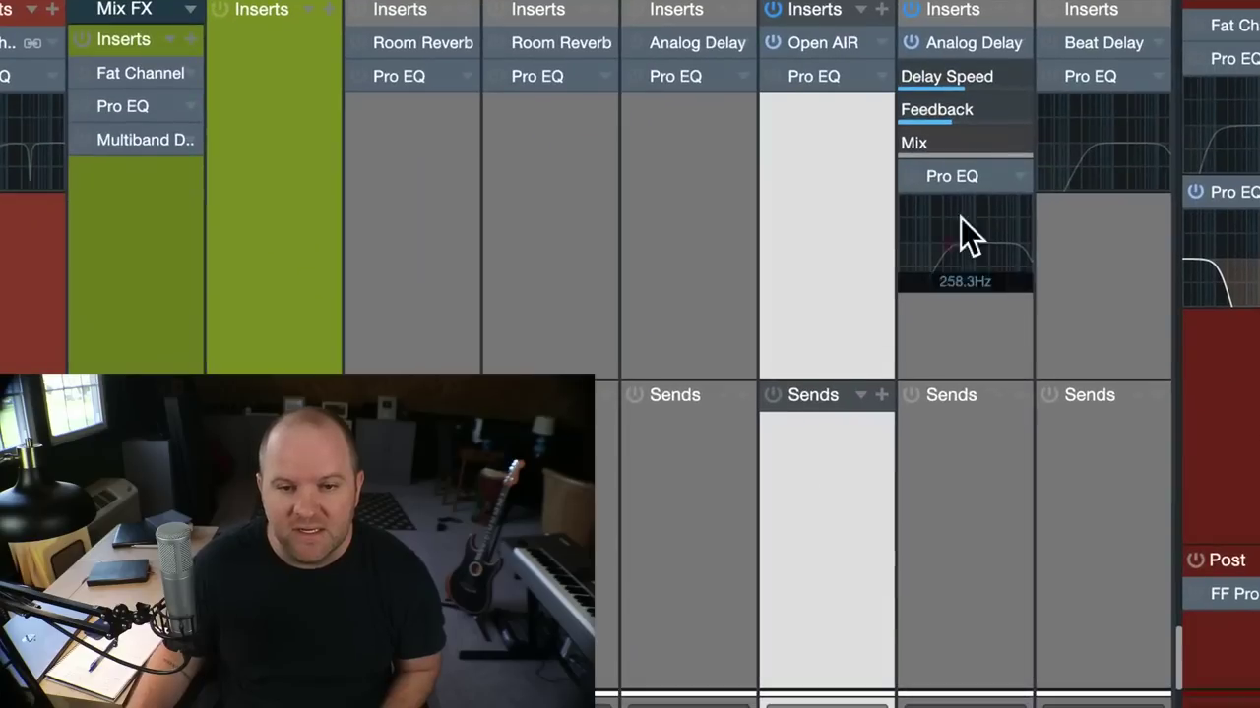
- Expand the Pro EQ insert on the Open AIR reverb return to display its curve
{"action": "left_click", "coordinate": [821, 78]}
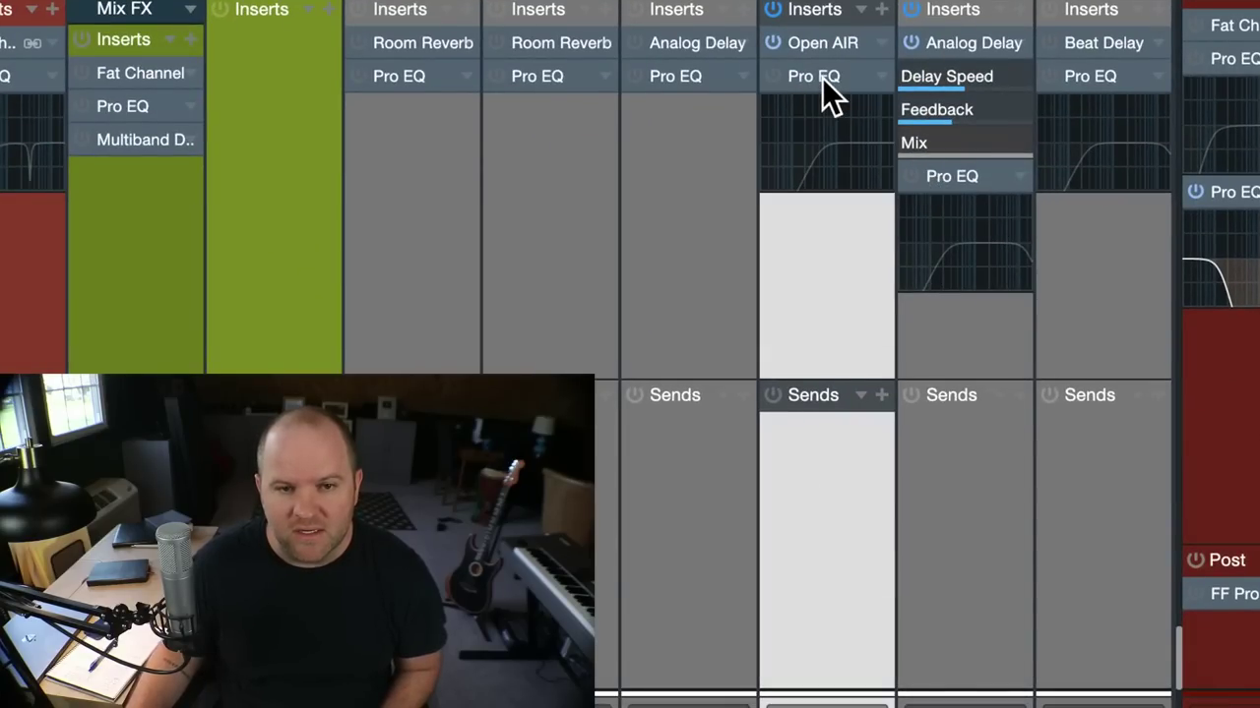